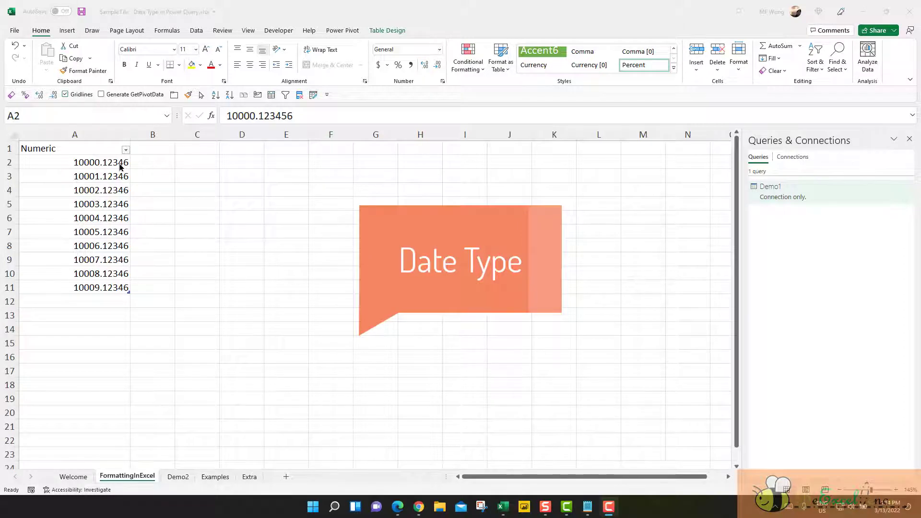
- Try Number, Percentage, Accounting and Short Date formats on A2, then return it to General
{"action": "left_click", "coordinate": [120, 167]}
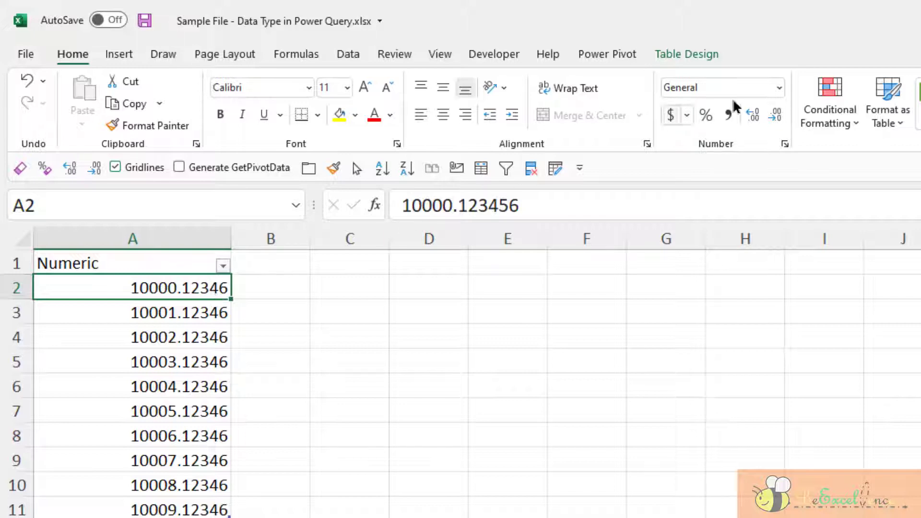
{"action": "left_click", "coordinate": [779, 87]}
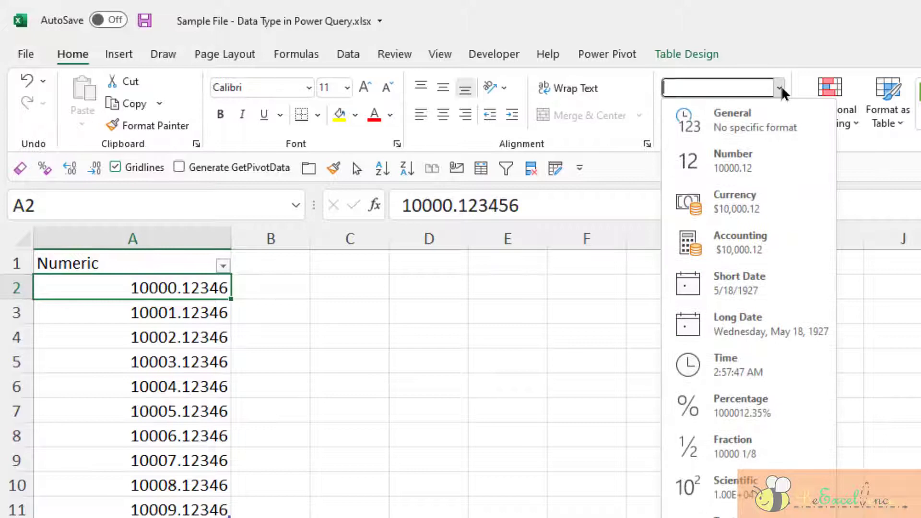
{"action": "left_click", "coordinate": [781, 161]}
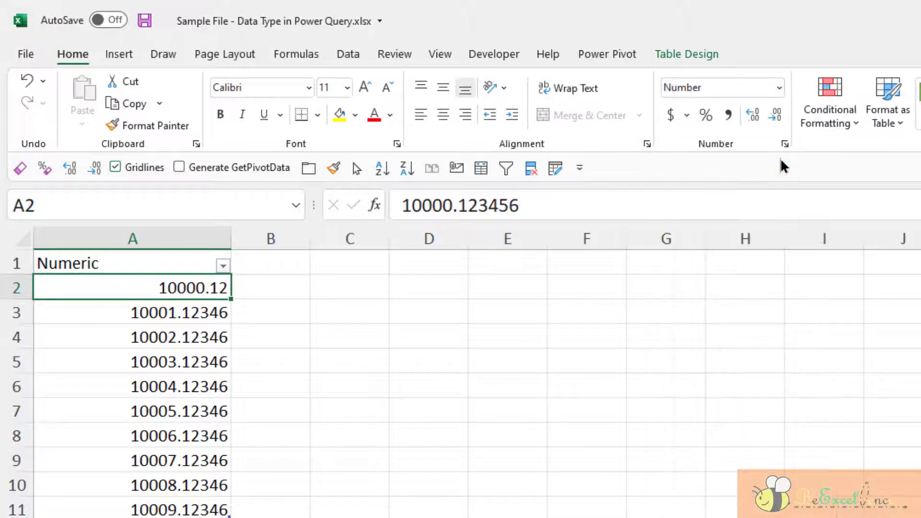
{"action": "left_click", "coordinate": [705, 113]}
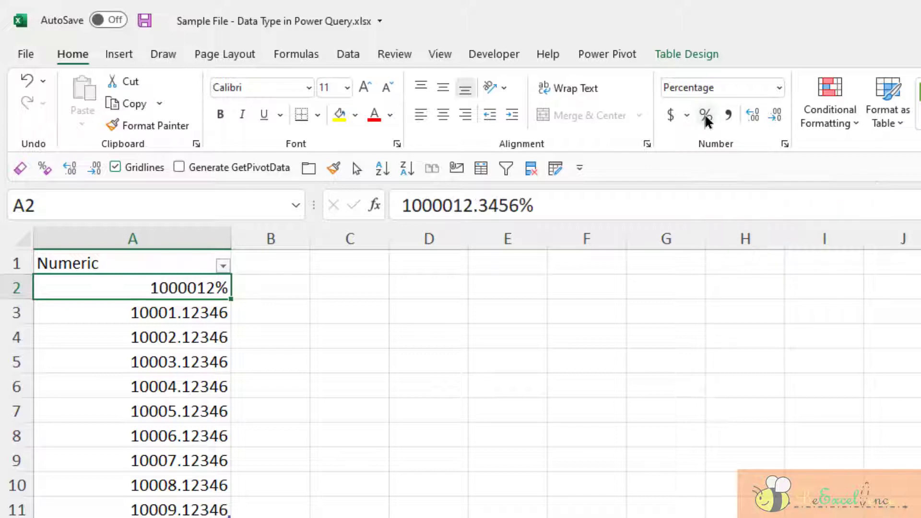
{"action": "left_click", "coordinate": [671, 116]}
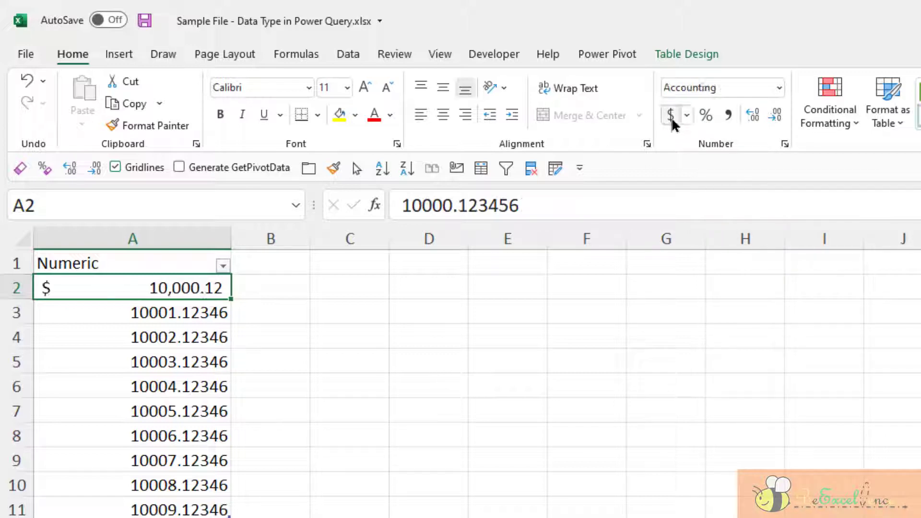
{"action": "left_click", "coordinate": [780, 87]}
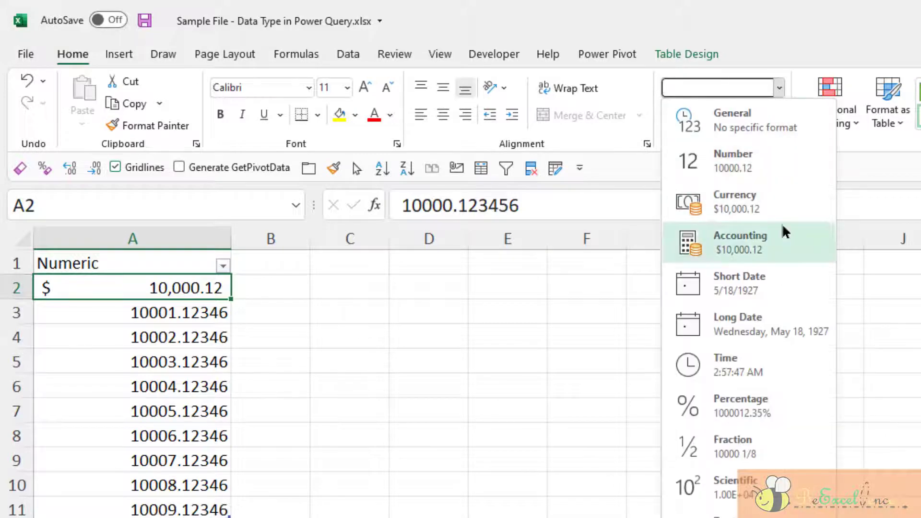
{"action": "left_click", "coordinate": [774, 290]}
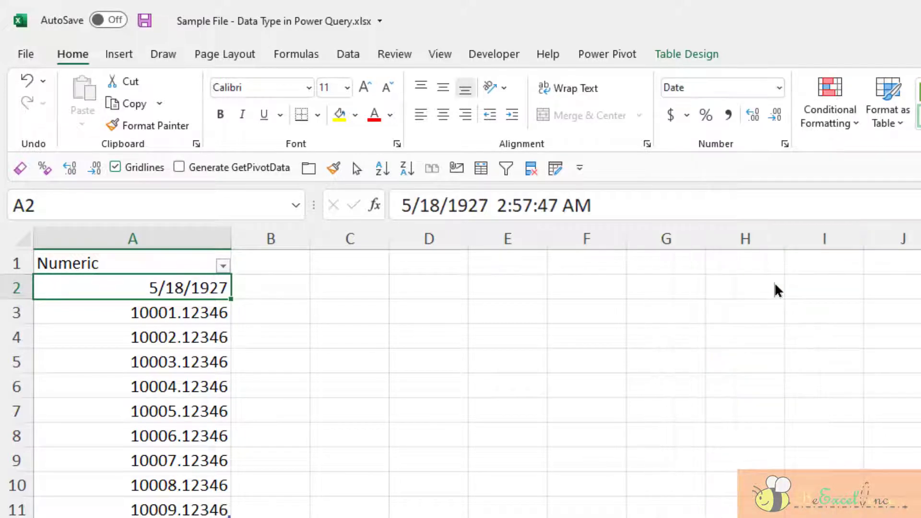
{"action": "left_click", "coordinate": [779, 88]}
{"action": "left_click", "coordinate": [775, 121]}
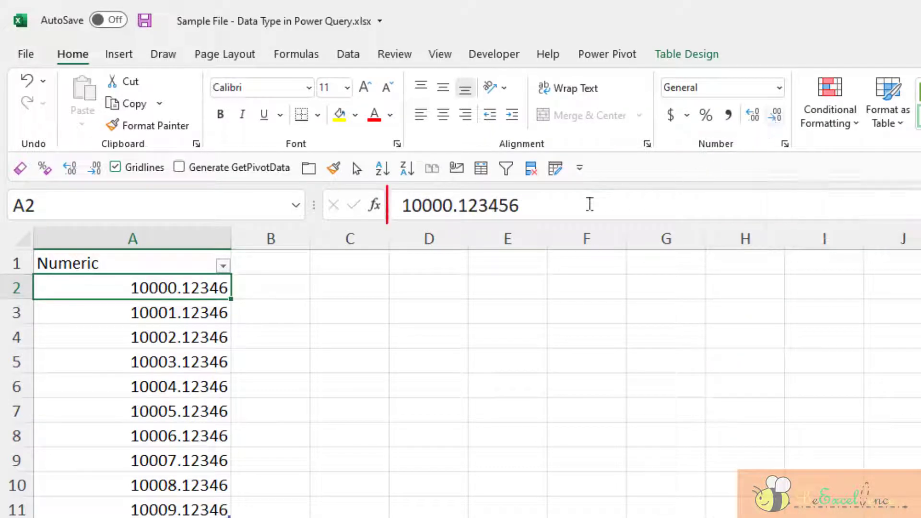
- Add decimal places to A2, then remove them until it shows 10000.12
{"action": "left_click", "coordinate": [750, 111]}
{"action": "left_click", "coordinate": [750, 111]}
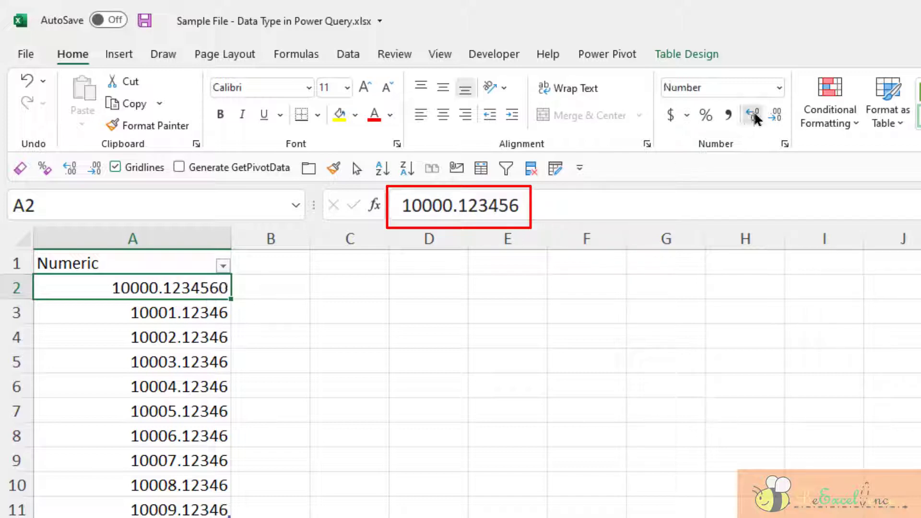
{"action": "left_click", "coordinate": [754, 114]}
{"action": "left_click", "coordinate": [777, 116]}
{"action": "left_click", "coordinate": [777, 117]}
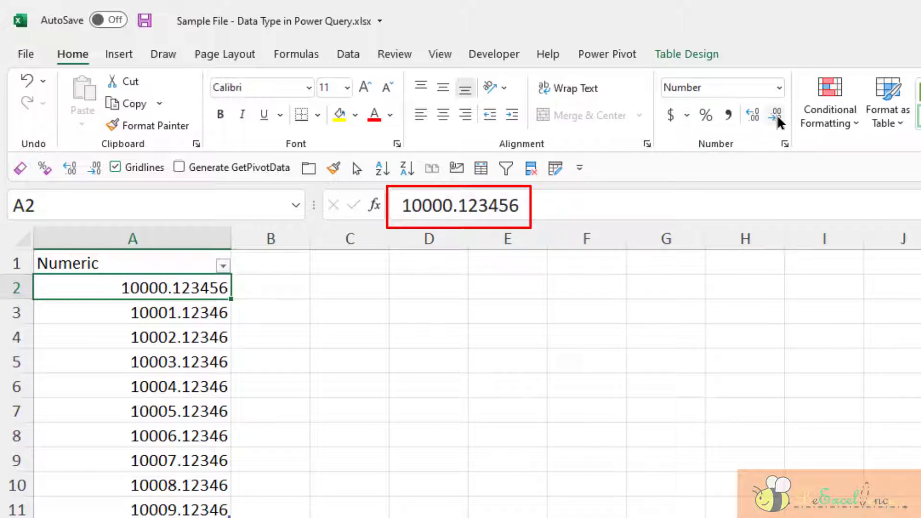
{"action": "left_click", "coordinate": [777, 116]}
{"action": "left_click", "coordinate": [777, 116]}
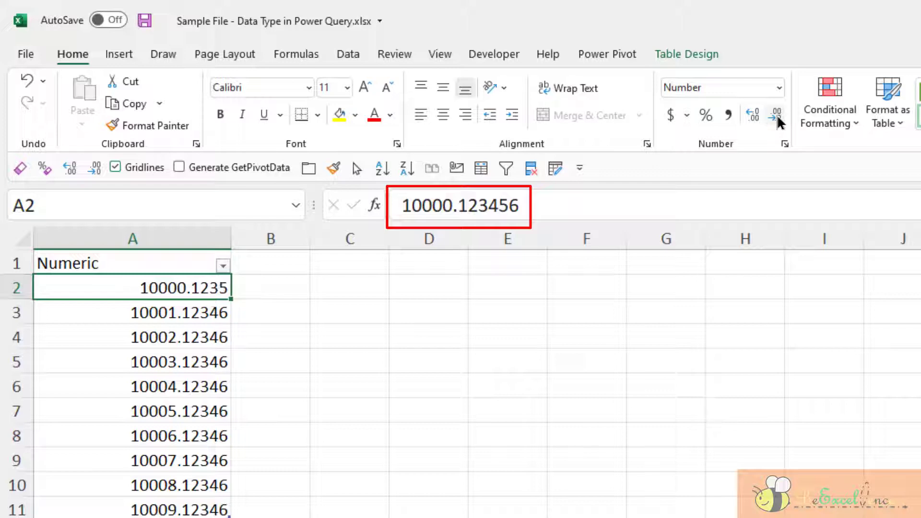
{"action": "left_click", "coordinate": [777, 116]}
{"action": "left_click", "coordinate": [777, 116]}
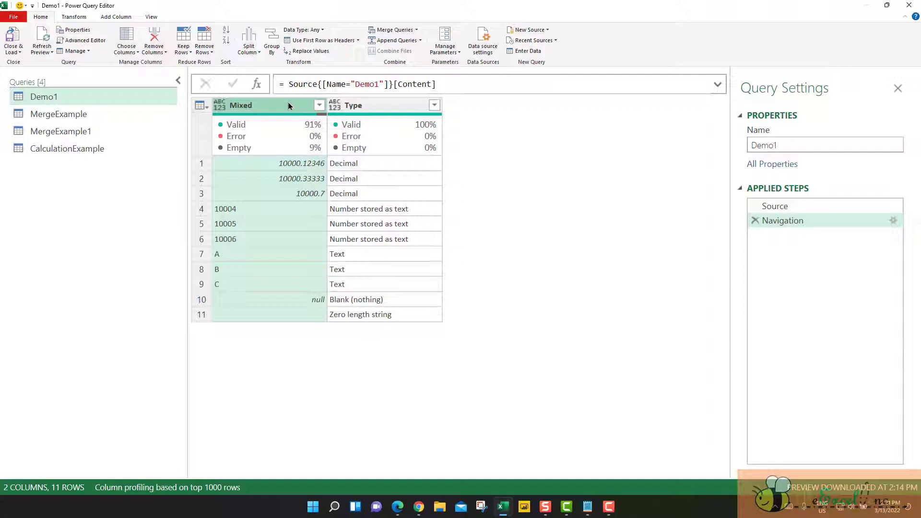
{"action": "left_click", "coordinate": [373, 109]}
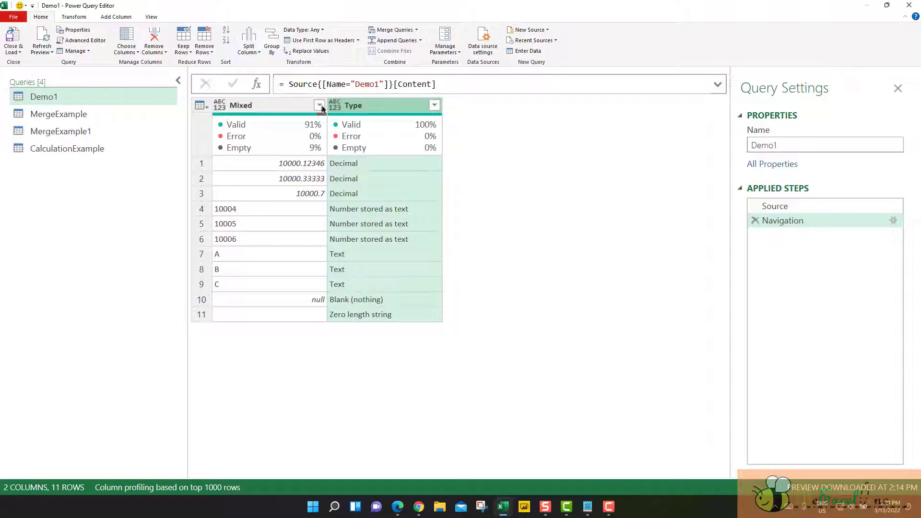
{"action": "left_click", "coordinate": [290, 107]}
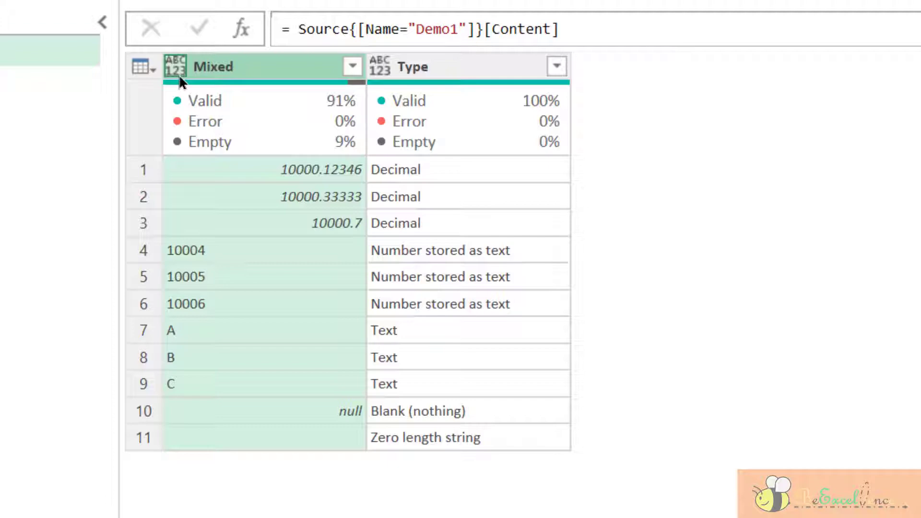
- Open the Mixed column's data type choices and close them without changing anything
{"action": "left_click", "coordinate": [178, 72]}
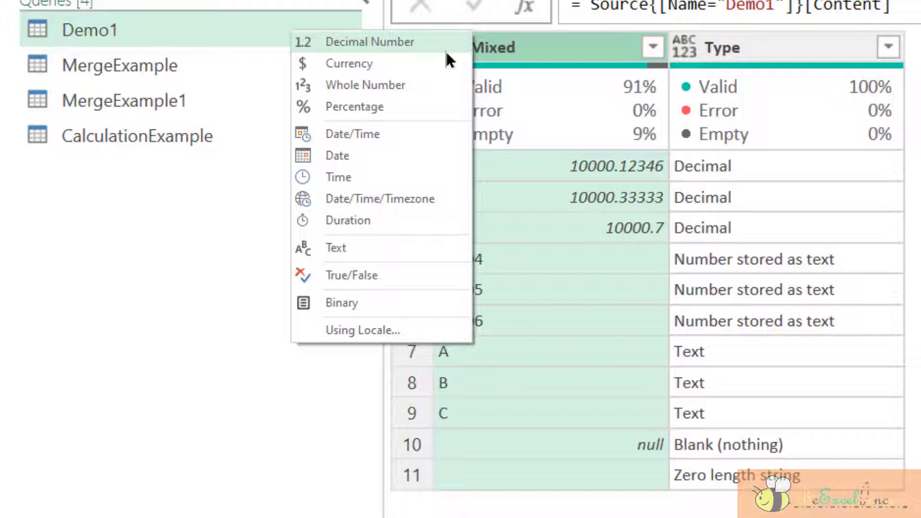
{"action": "left_click", "coordinate": [590, 45]}
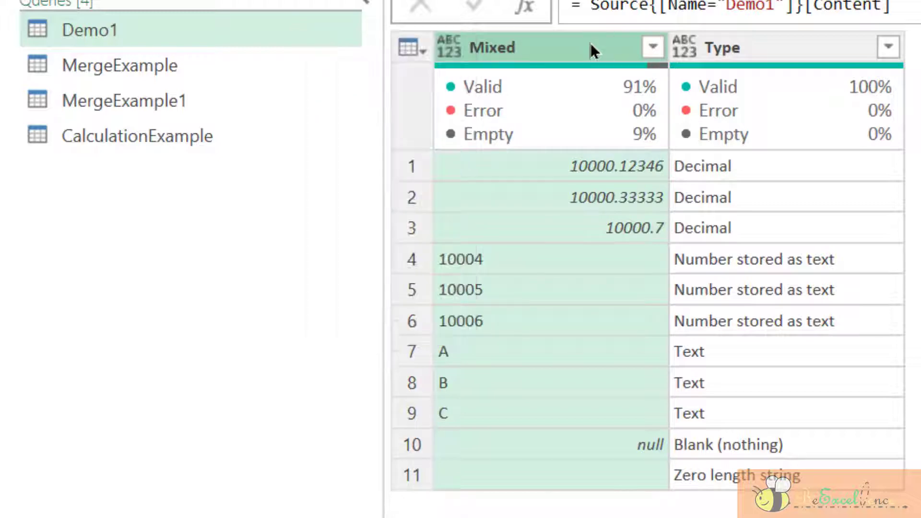
- Review and cancel the Mixed column's sort and filter options, then bring up its data type list
{"action": "left_click", "coordinate": [653, 46]}
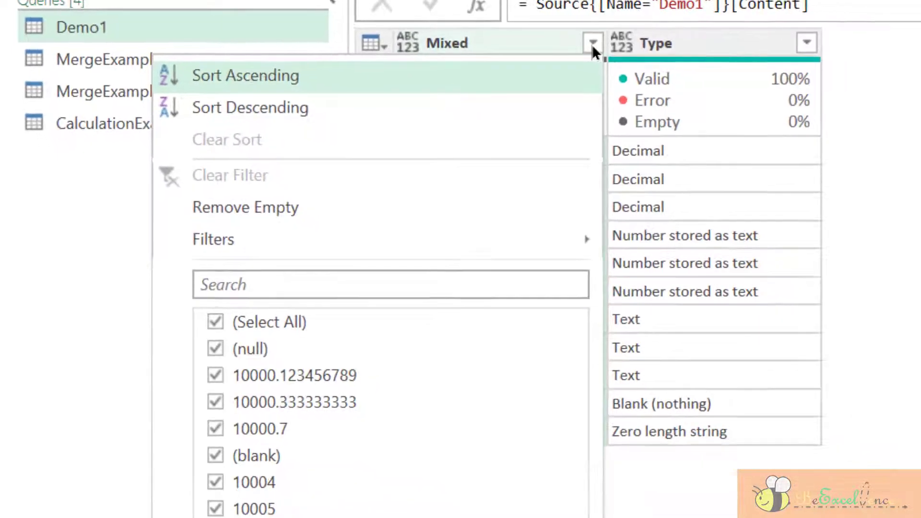
{"action": "mouse_move", "coordinate": [354, 179]}
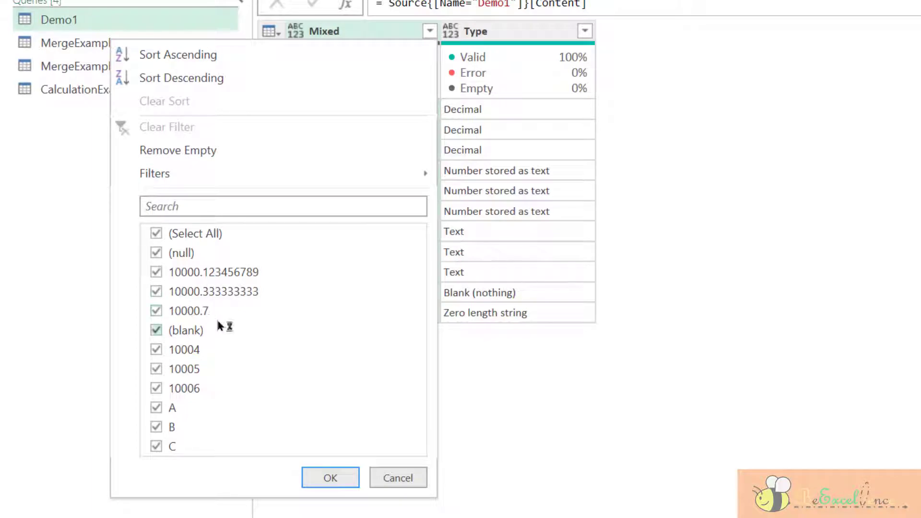
{"action": "left_click", "coordinate": [426, 481]}
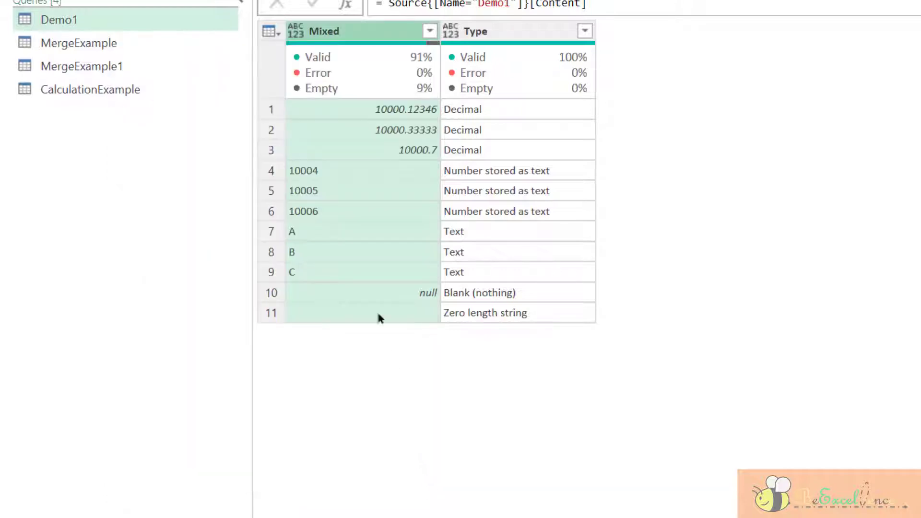
{"action": "left_click", "coordinate": [297, 32]}
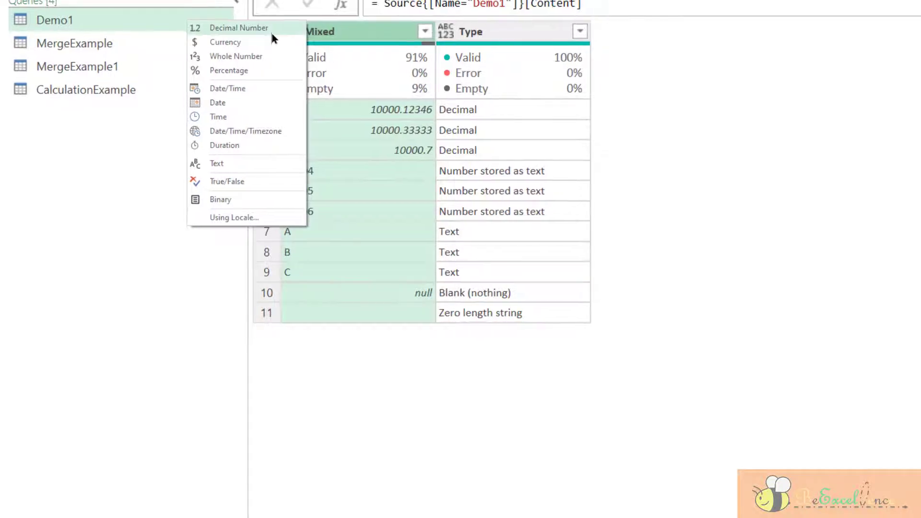
- Convert Mixed to Decimal Number and check row 1's full stored value
{"action": "left_click", "coordinate": [272, 32]}
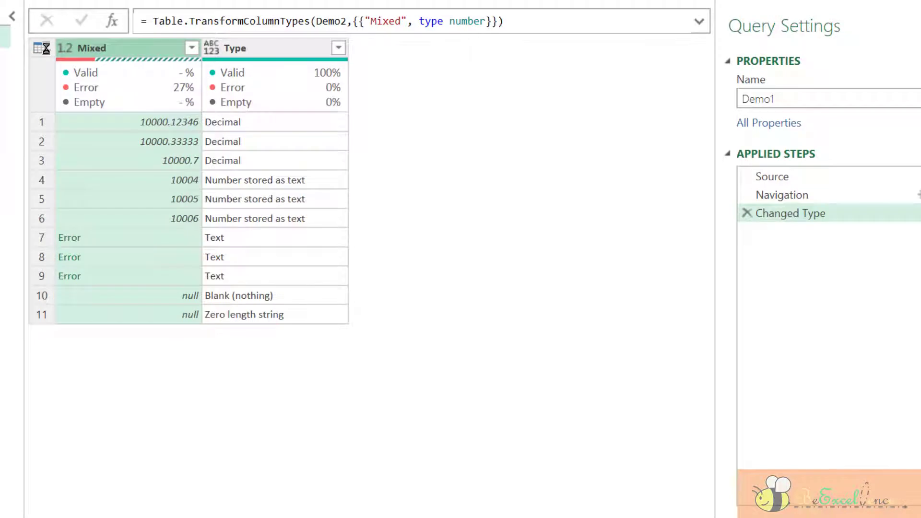
{"action": "left_click", "coordinate": [123, 126]}
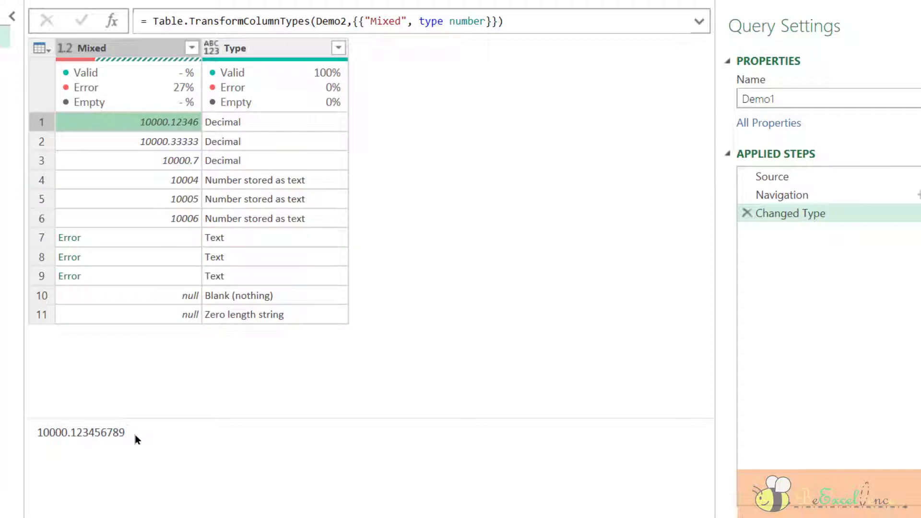
{"action": "left_click", "coordinate": [173, 237]}
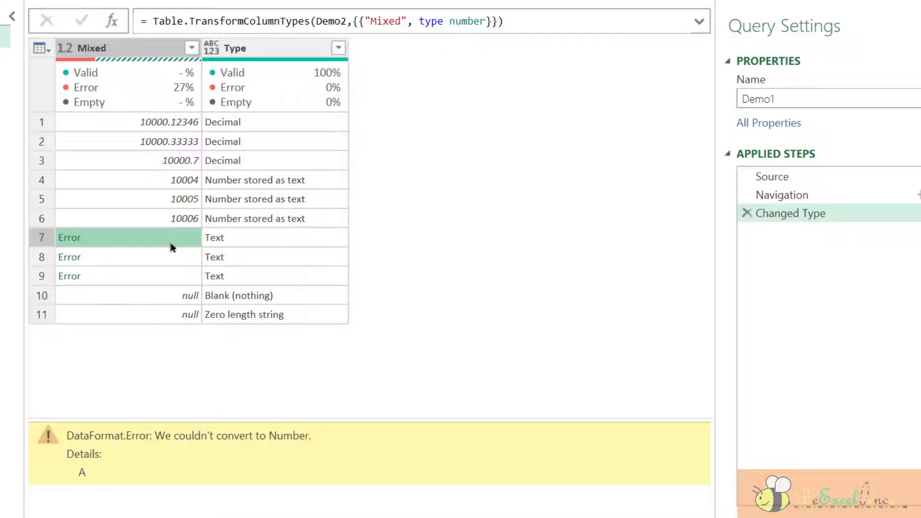
{"action": "left_click", "coordinate": [168, 258]}
{"action": "left_click", "coordinate": [166, 277]}
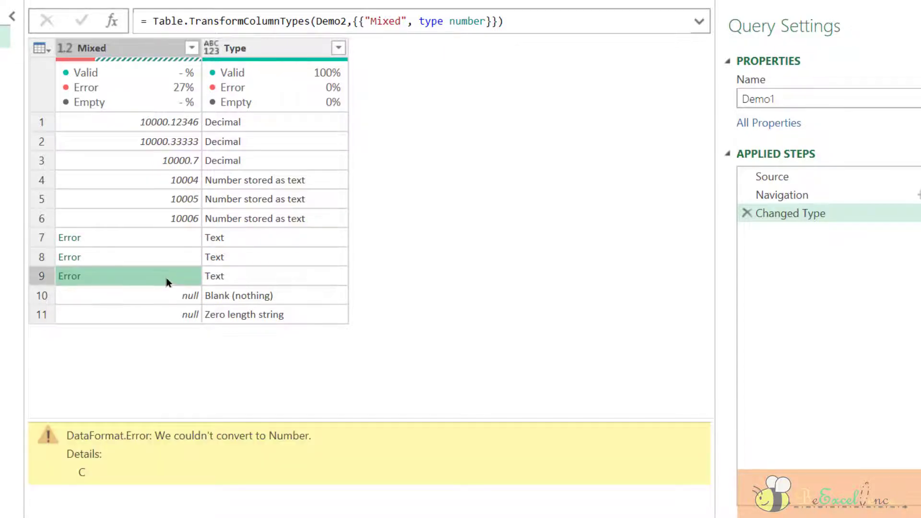
{"action": "left_click", "coordinate": [159, 297]}
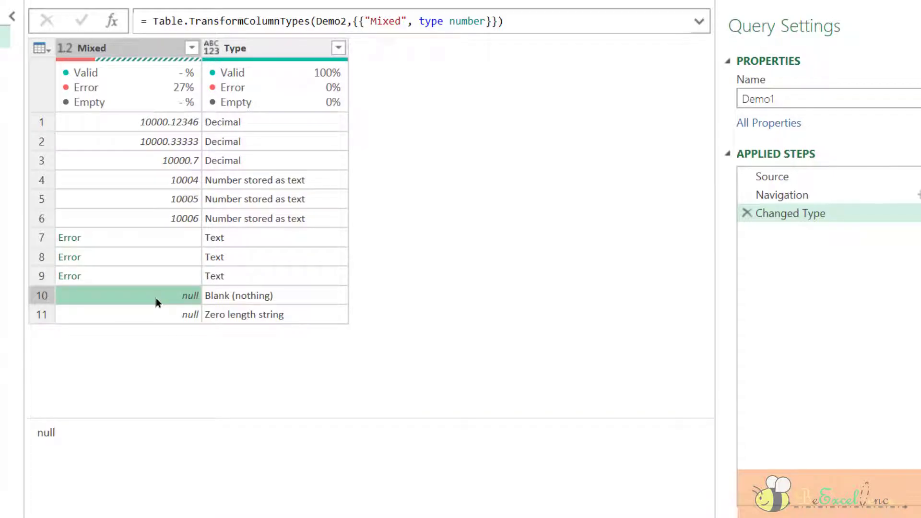
{"action": "left_click", "coordinate": [155, 316]}
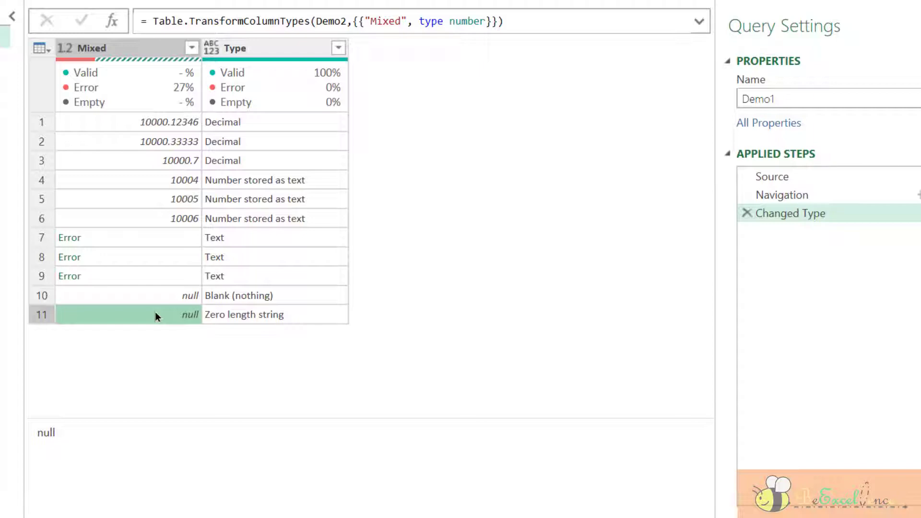
- Change the Mixed column to Currency, replacing the current Decimal Number conversion
{"action": "left_click", "coordinate": [64, 48]}
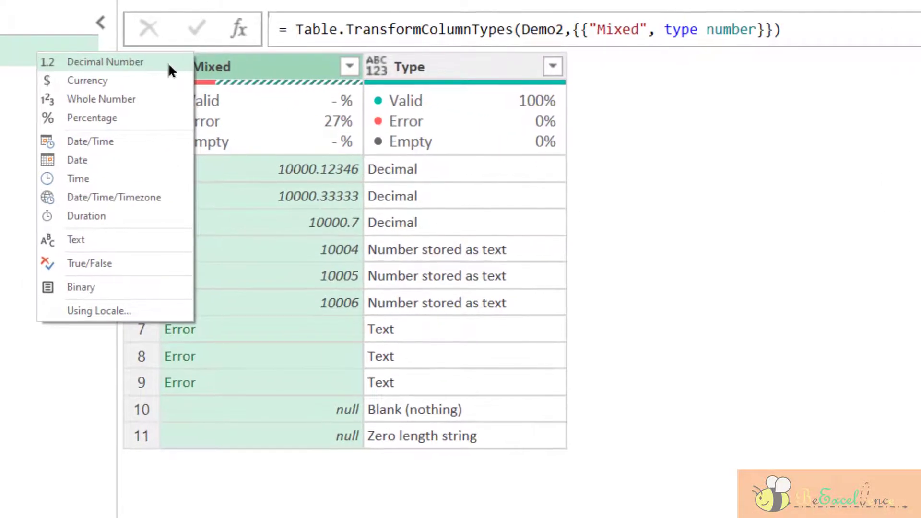
{"action": "key", "text": "Down"}
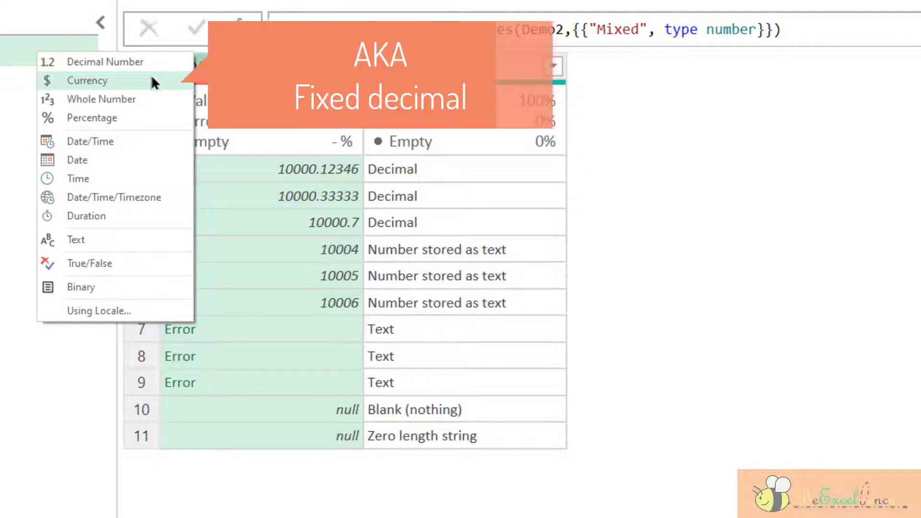
{"action": "left_click", "coordinate": [141, 83]}
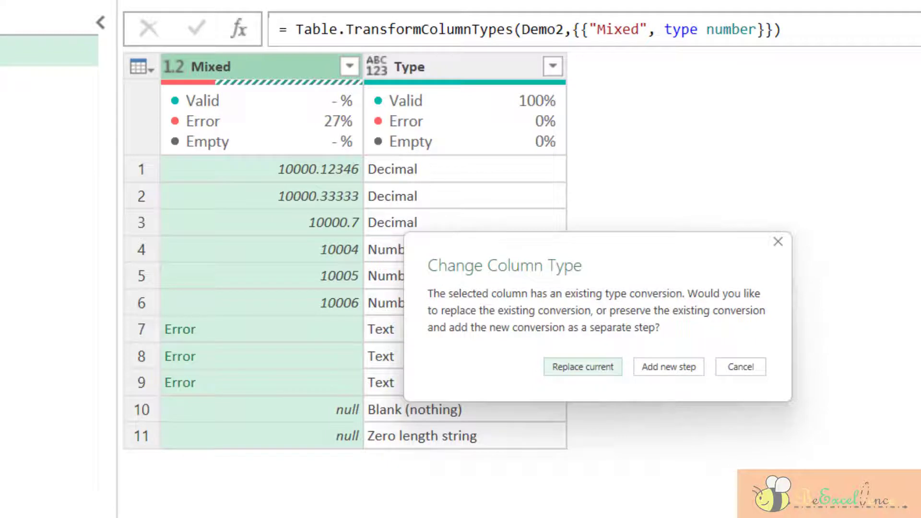
{"action": "left_click", "coordinate": [575, 368]}
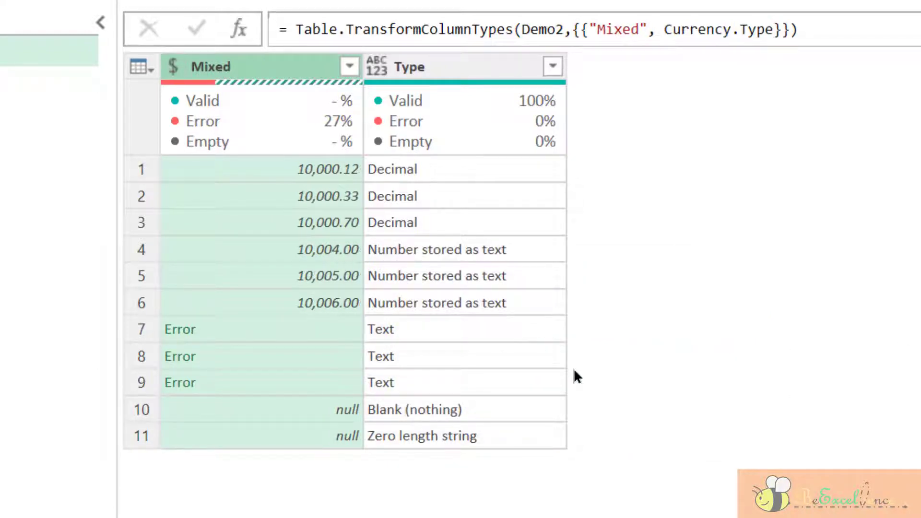
- Inspect row 1's Currency value, row 7's error, and the nulls in rows 10 and 11
{"action": "left_click", "coordinate": [206, 169]}
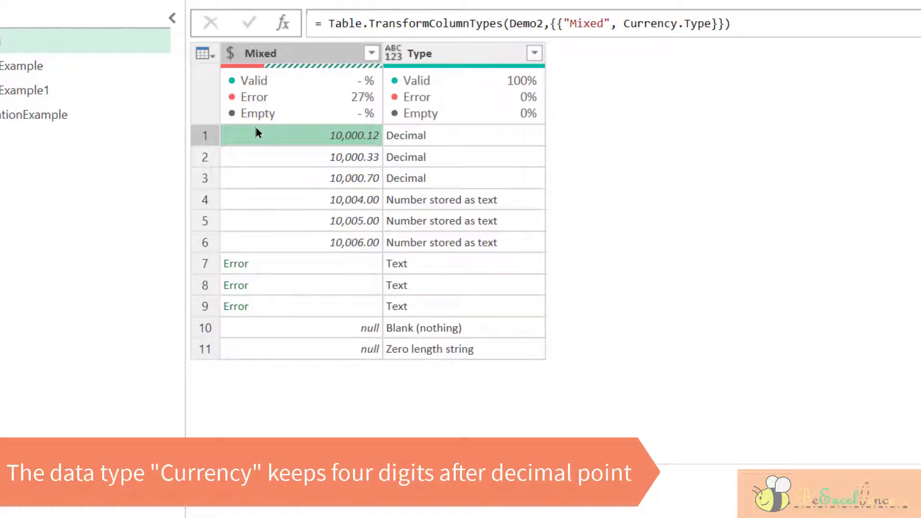
{"action": "left_click", "coordinate": [342, 264]}
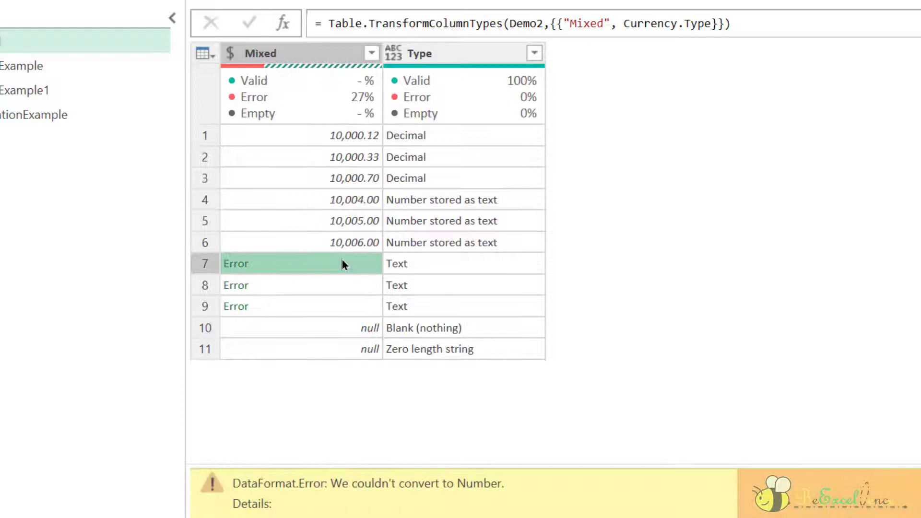
{"action": "left_click", "coordinate": [340, 328]}
{"action": "left_click", "coordinate": [340, 350]}
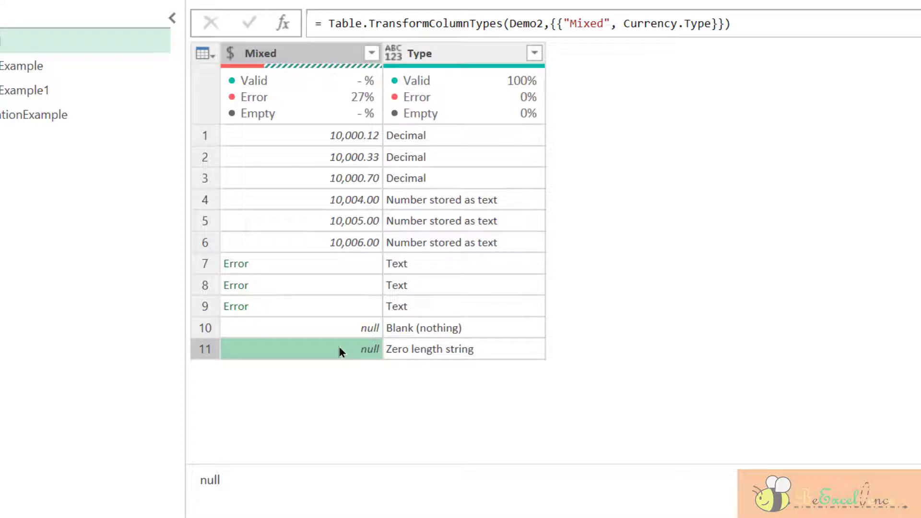
{"action": "left_click", "coordinate": [372, 54]}
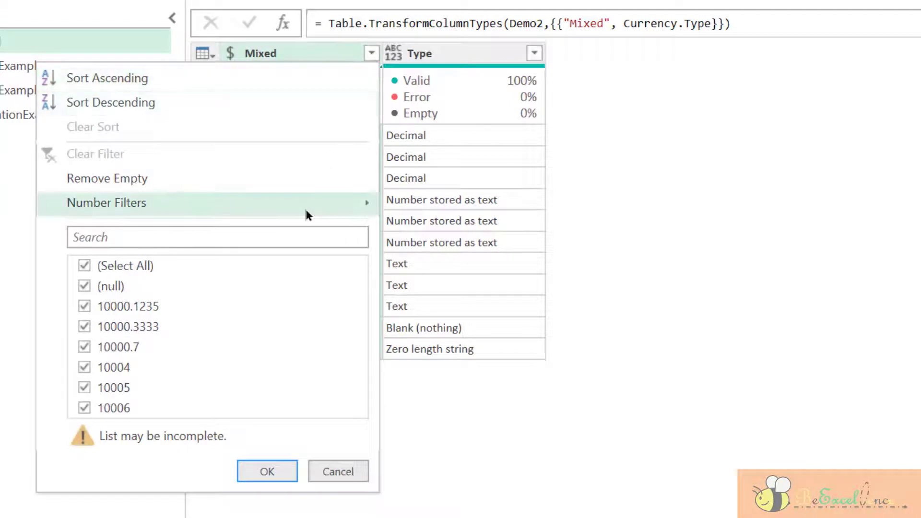
{"action": "mouse_move", "coordinate": [307, 215]}
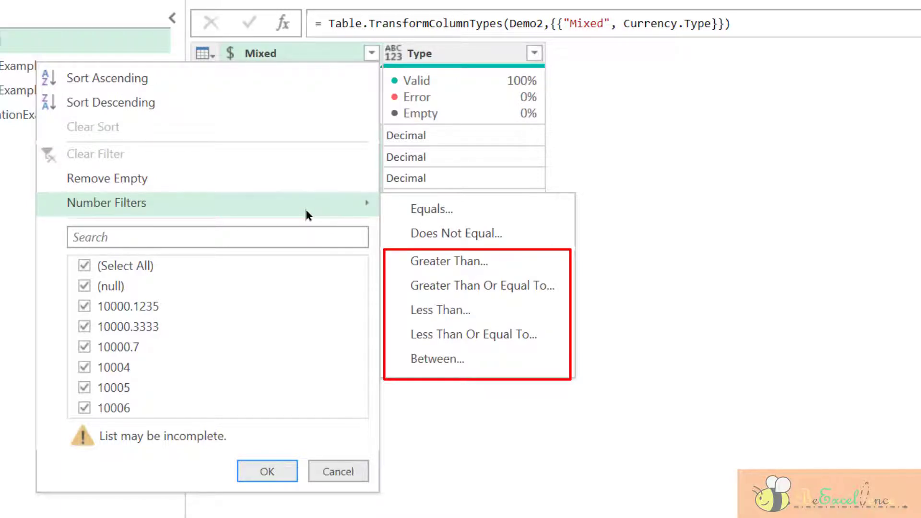
- Dismiss the filter options and change Mixed to Whole Number, replacing the current conversion
{"action": "left_click", "coordinate": [351, 475]}
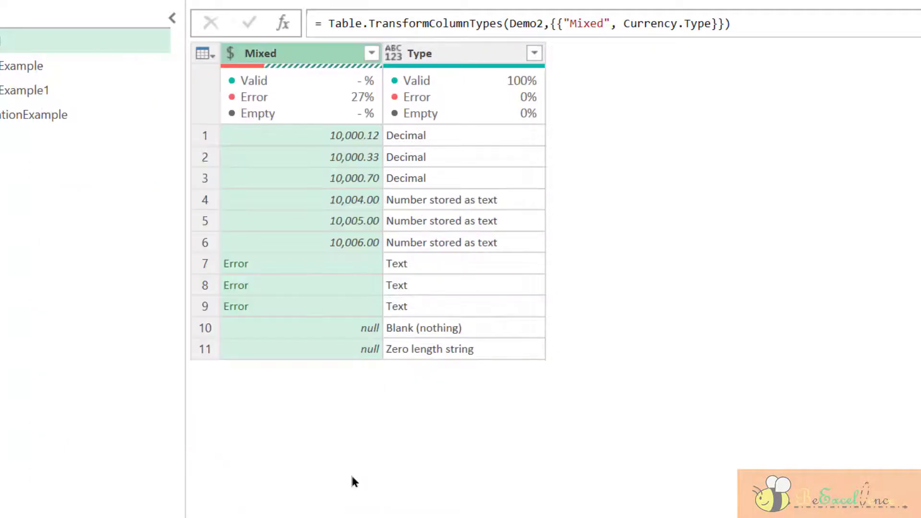
{"action": "left_click", "coordinate": [230, 53]}
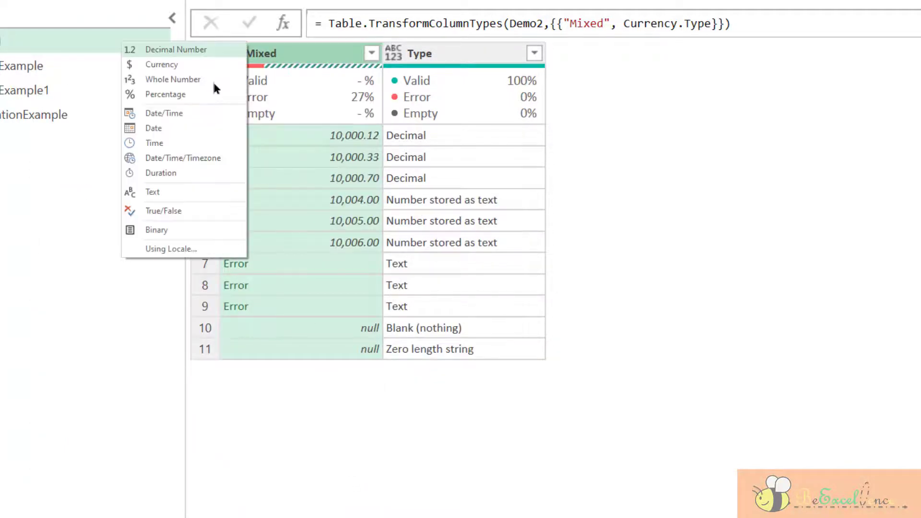
{"action": "left_click", "coordinate": [213, 81]}
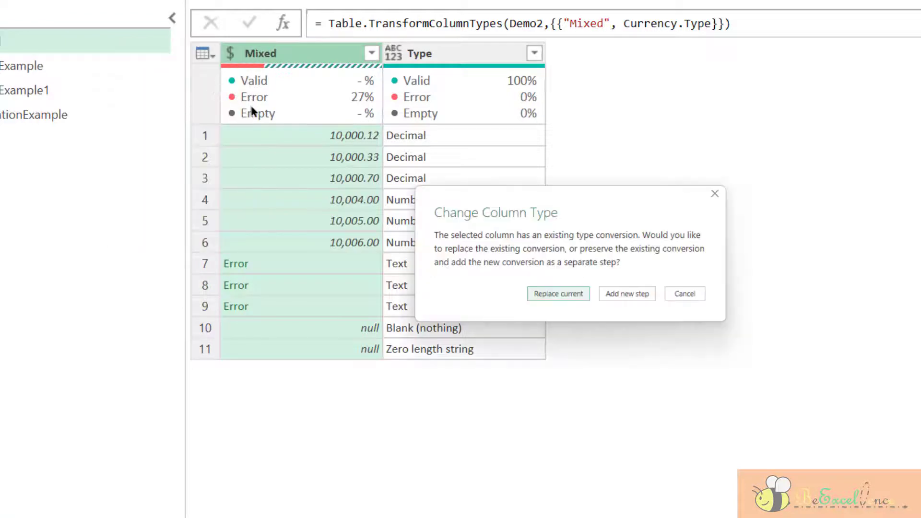
{"action": "left_click", "coordinate": [558, 295]}
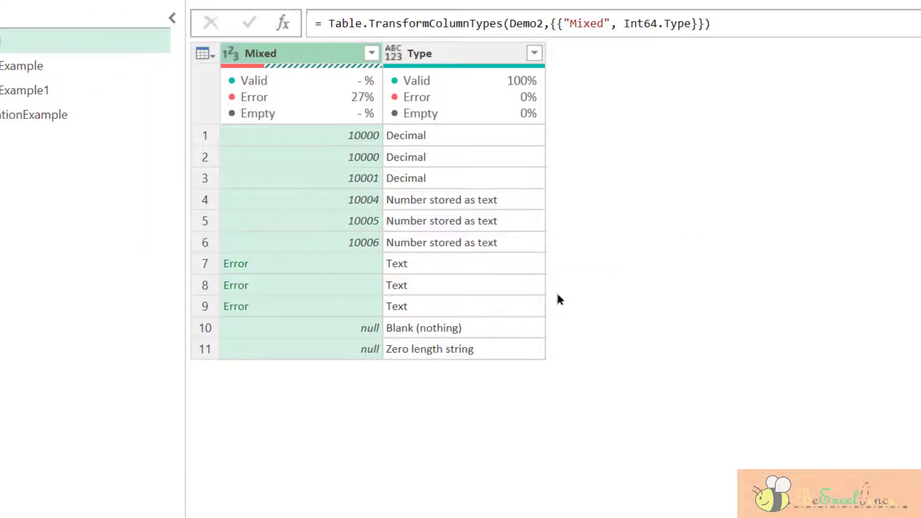
- Check the rounded values in rows 1–6, the row 7 error, and row 3's 10001
{"action": "left_click", "coordinate": [332, 136]}
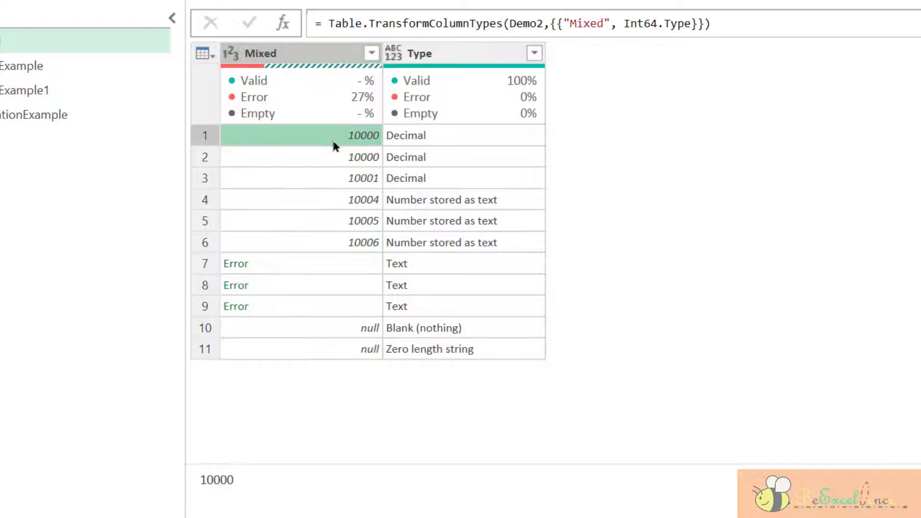
{"action": "left_click", "coordinate": [335, 155]}
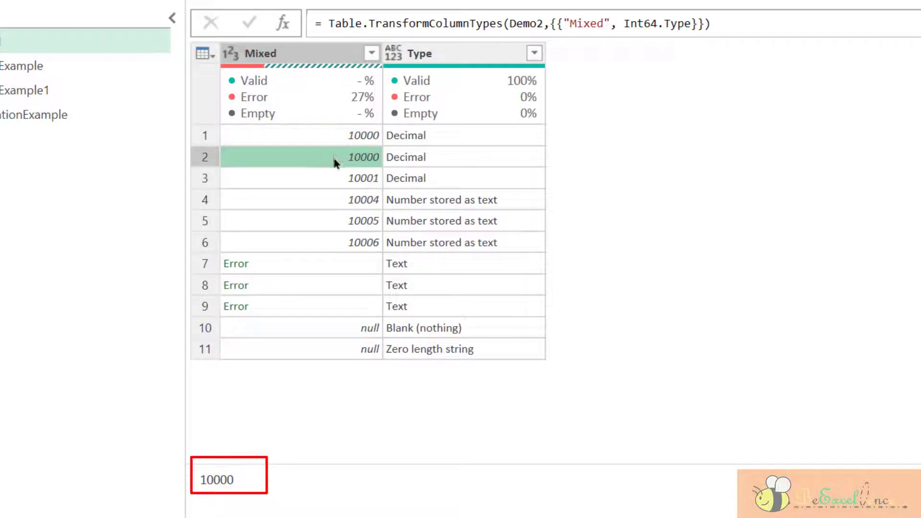
{"action": "left_click", "coordinate": [331, 174]}
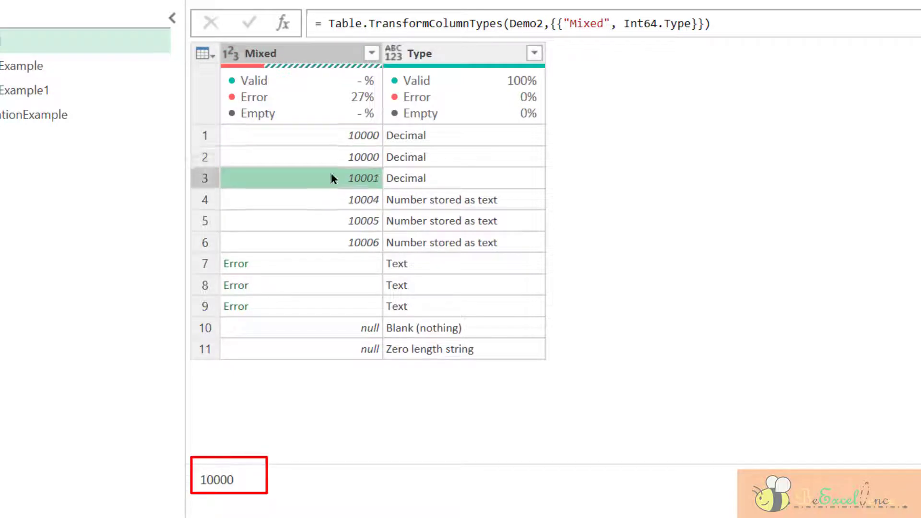
{"action": "left_click", "coordinate": [328, 200]}
{"action": "left_click", "coordinate": [327, 213]}
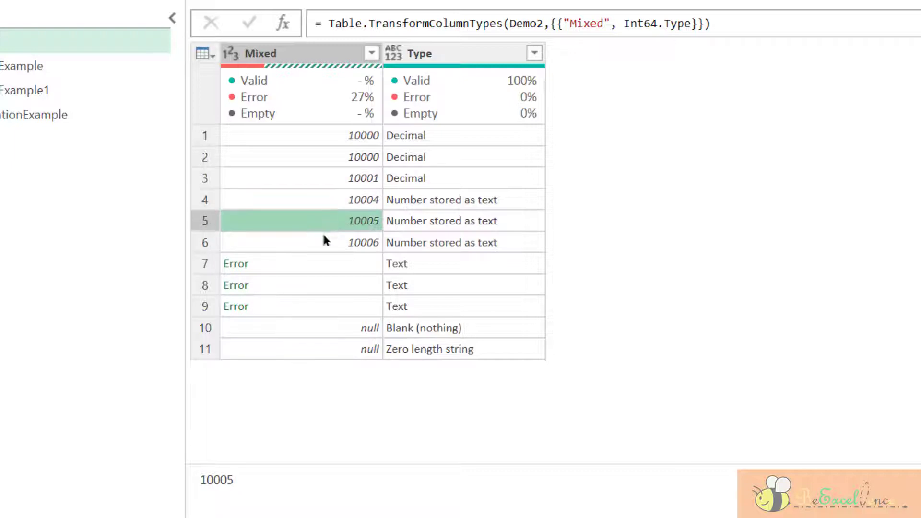
{"action": "left_click", "coordinate": [322, 238]}
{"action": "left_click", "coordinate": [323, 268]}
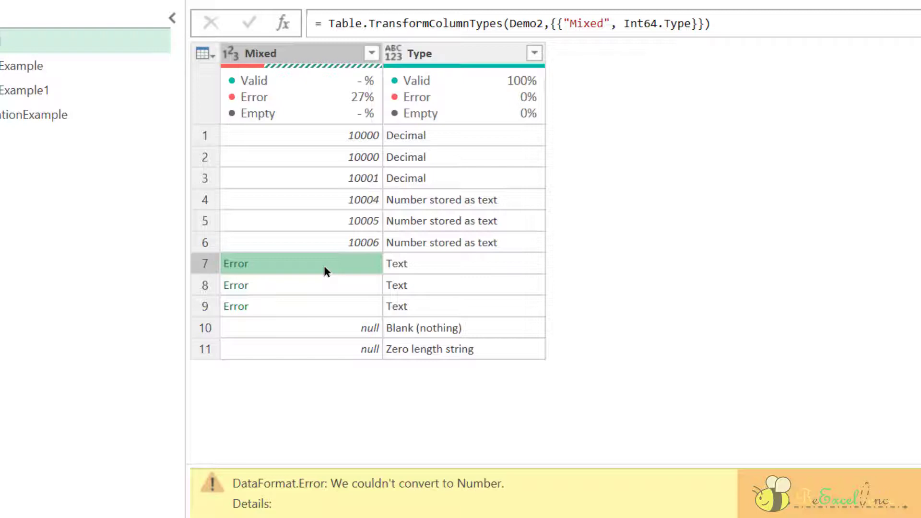
{"action": "left_click", "coordinate": [321, 176]}
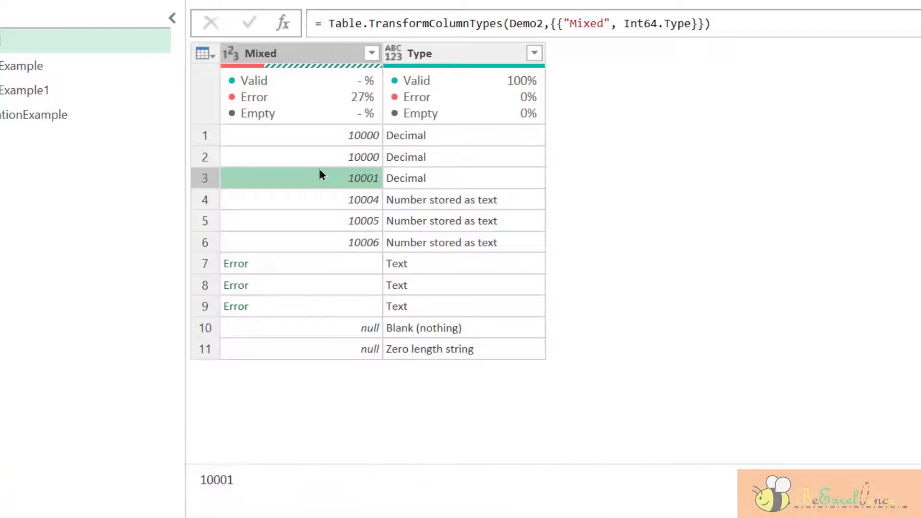
- Change Mixed to Date, replacing the previous conversion, and view row 4's error details
{"action": "key", "text": "Up"}
{"action": "key", "text": "Up"}
{"action": "left_click", "coordinate": [230, 53]}
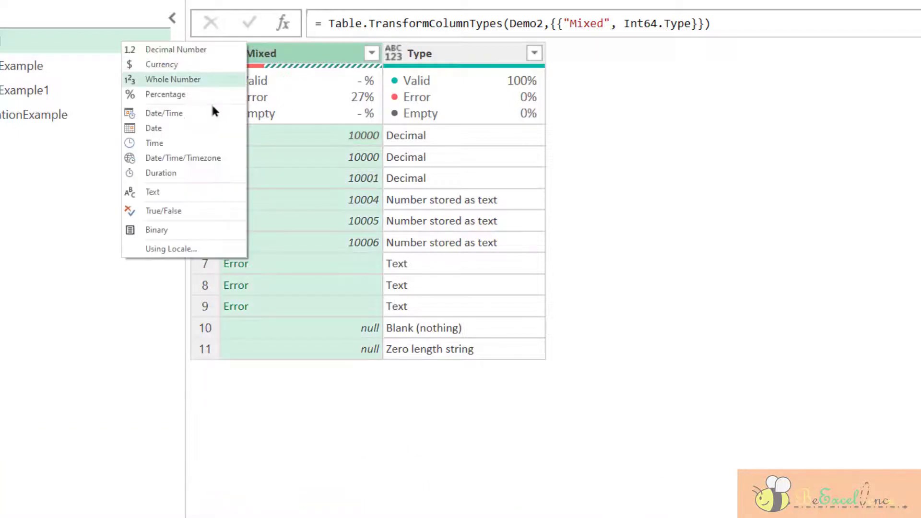
{"action": "left_click", "coordinate": [203, 128]}
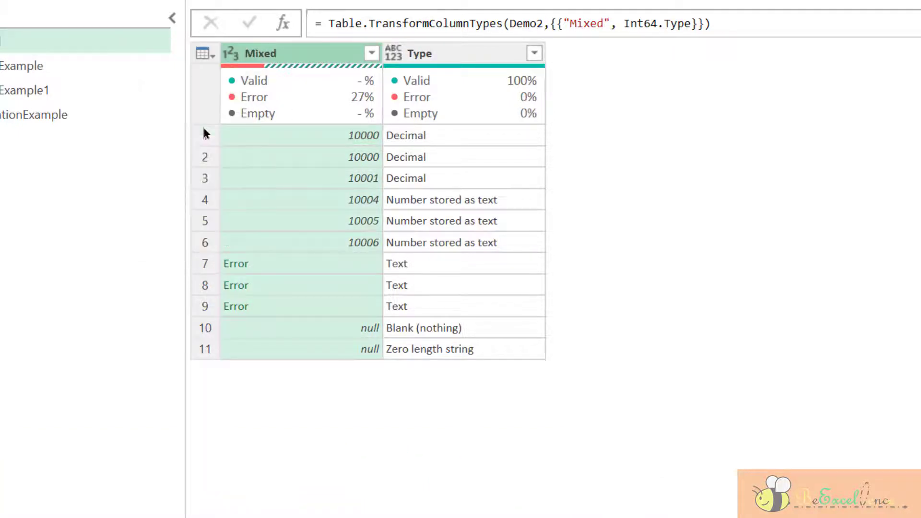
{"action": "left_click", "coordinate": [560, 294]}
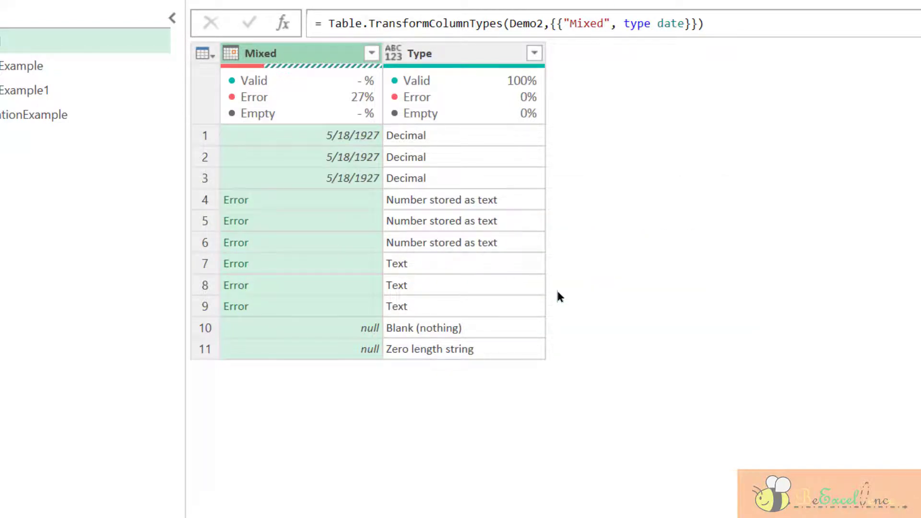
{"action": "key", "text": "Down"}
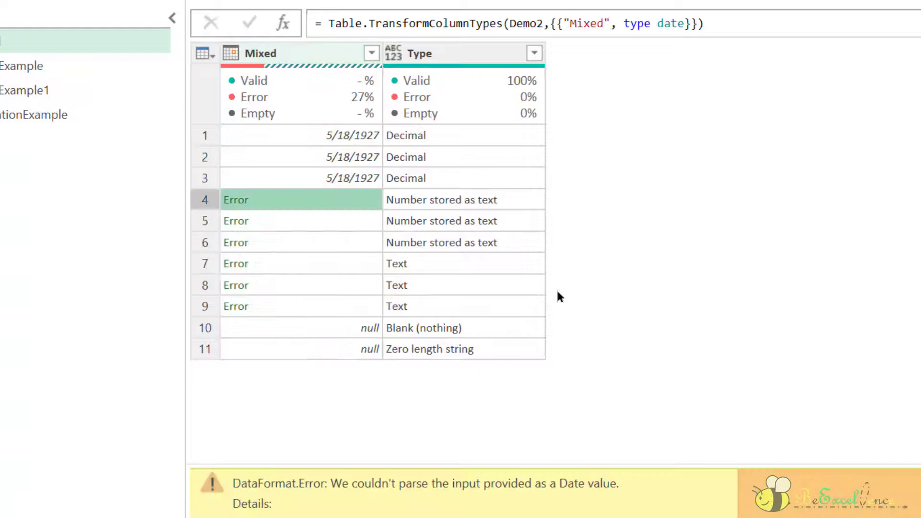
- Look over the Mixed column's Date Filters options, then cancel without filtering
{"action": "left_click", "coordinate": [372, 53]}
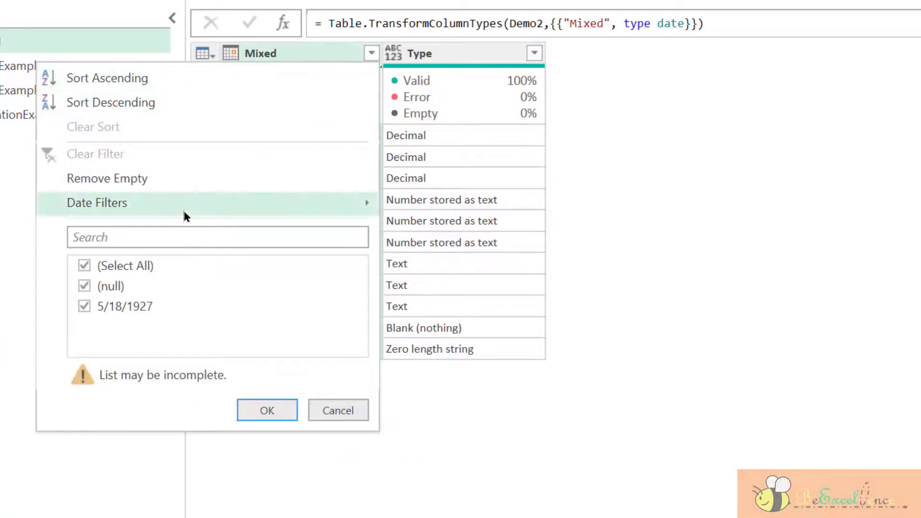
{"action": "mouse_move", "coordinate": [185, 213]}
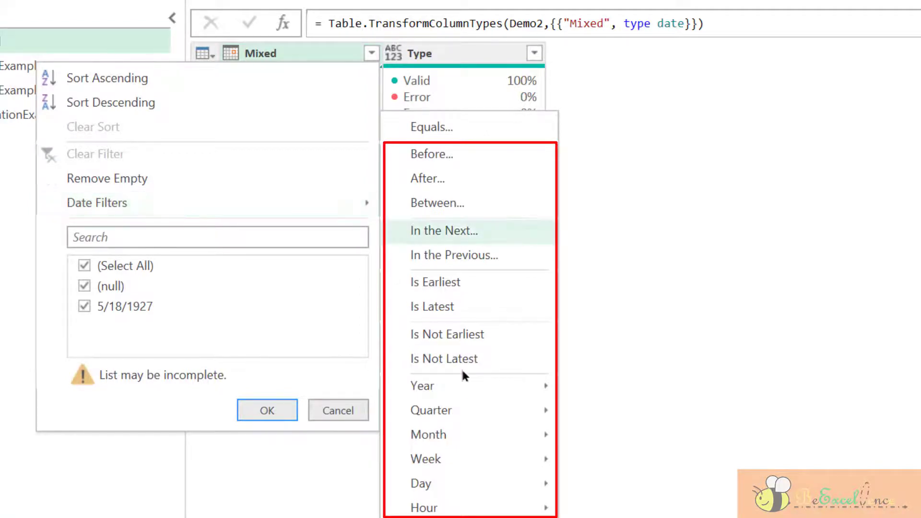
{"action": "mouse_move", "coordinate": [478, 393]}
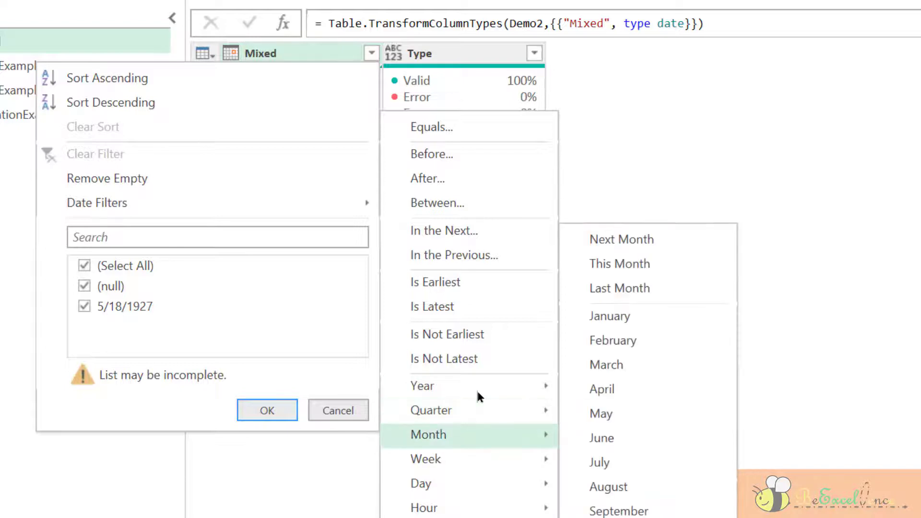
{"action": "left_click", "coordinate": [351, 412]}
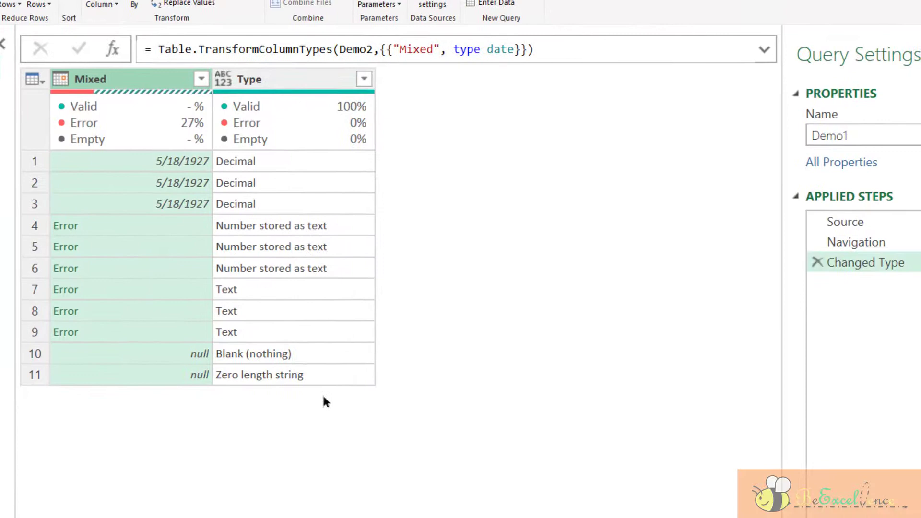
- Delete the date type change and convert the Mixed column to Text instead
{"action": "left_click", "coordinate": [818, 263]}
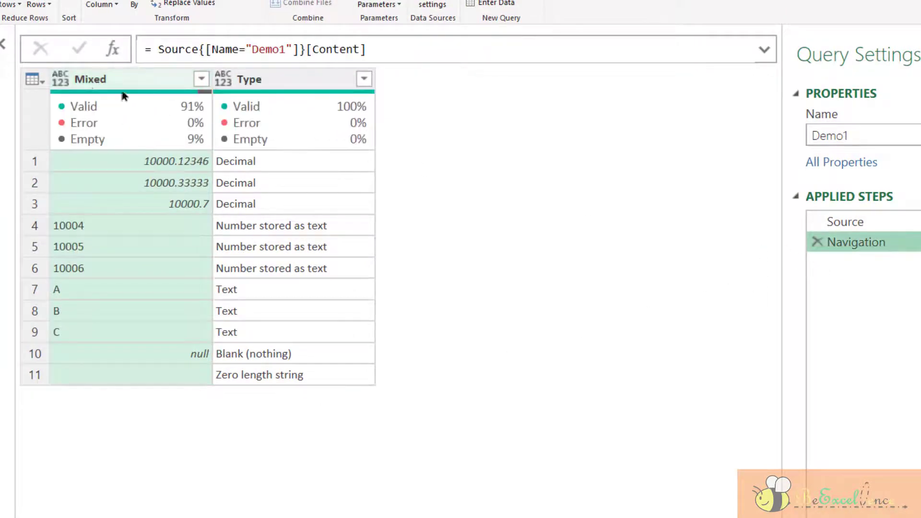
{"action": "left_click", "coordinate": [60, 79]}
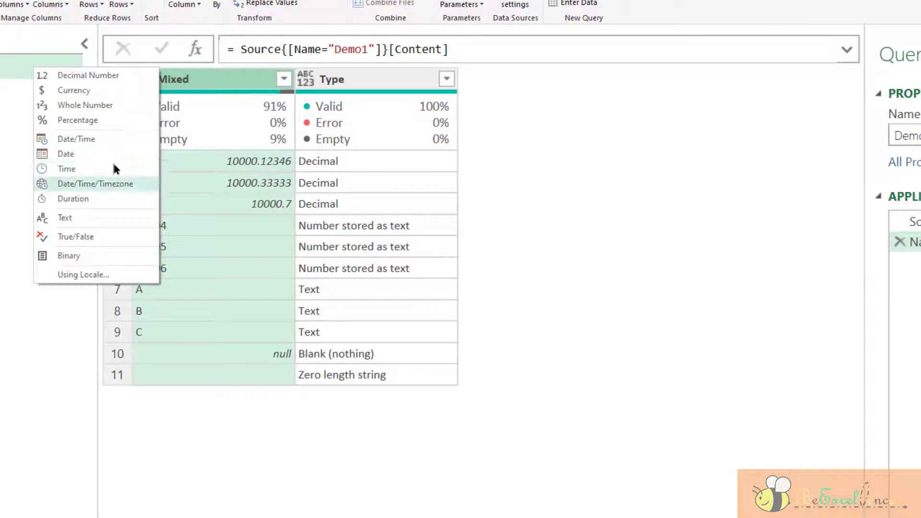
{"action": "left_click", "coordinate": [98, 222]}
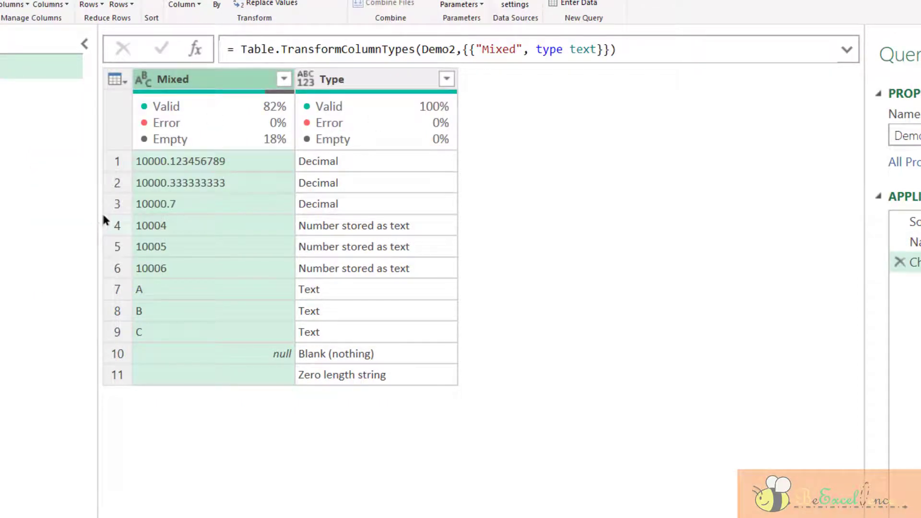
- Compare row 1's full text value with row 10's null and row 11's empty value
{"action": "left_click", "coordinate": [255, 155]}
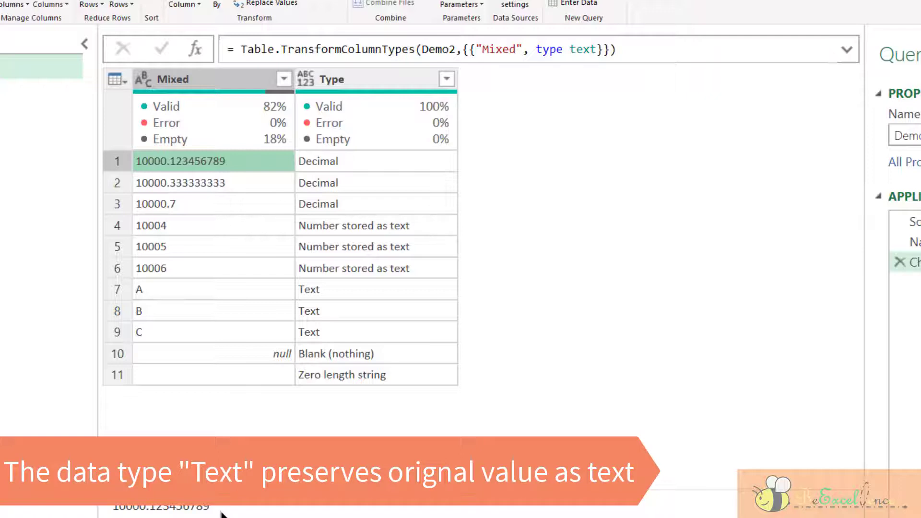
{"action": "left_click", "coordinate": [232, 354]}
{"action": "left_click", "coordinate": [232, 374]}
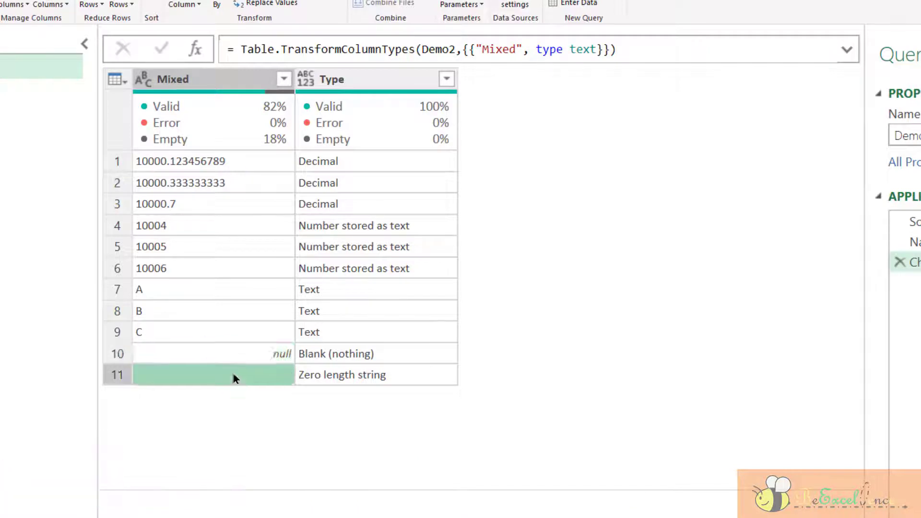
{"action": "left_click", "coordinate": [232, 347]}
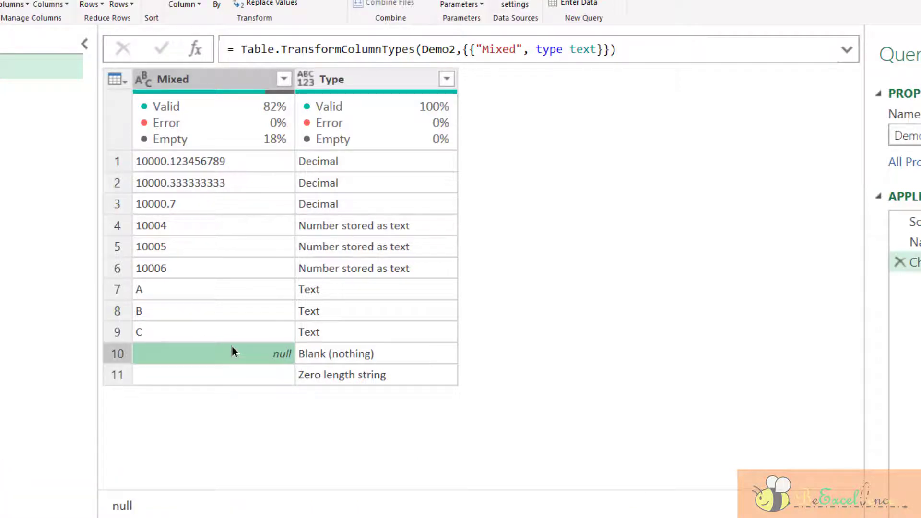
{"action": "left_click", "coordinate": [230, 375]}
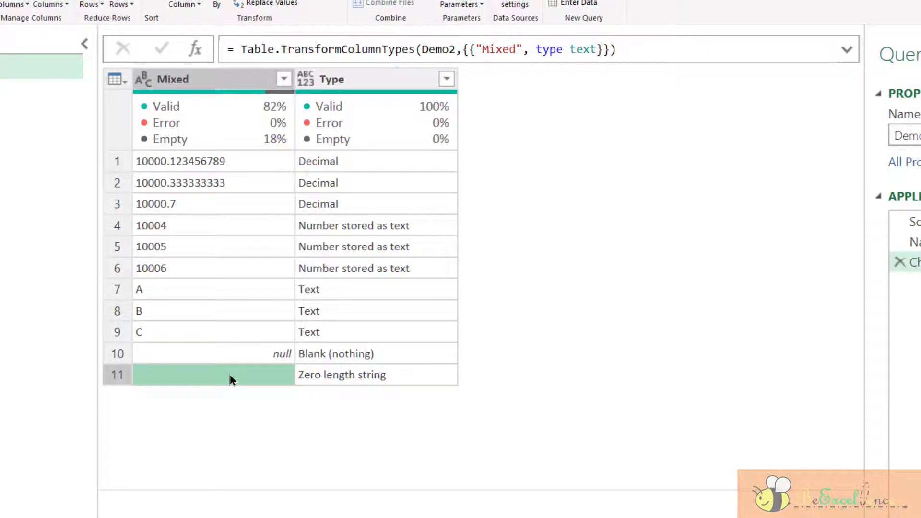
{"action": "left_click", "coordinate": [178, 354]}
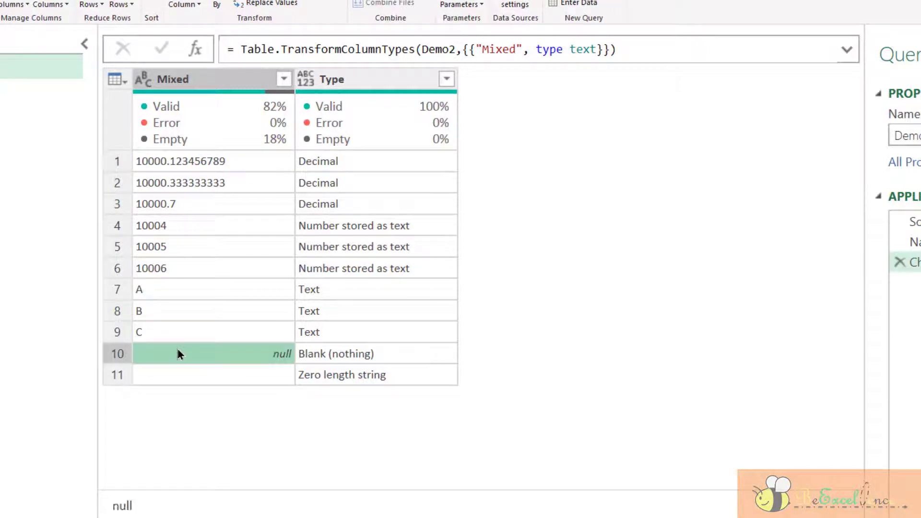
{"action": "left_click", "coordinate": [185, 375]}
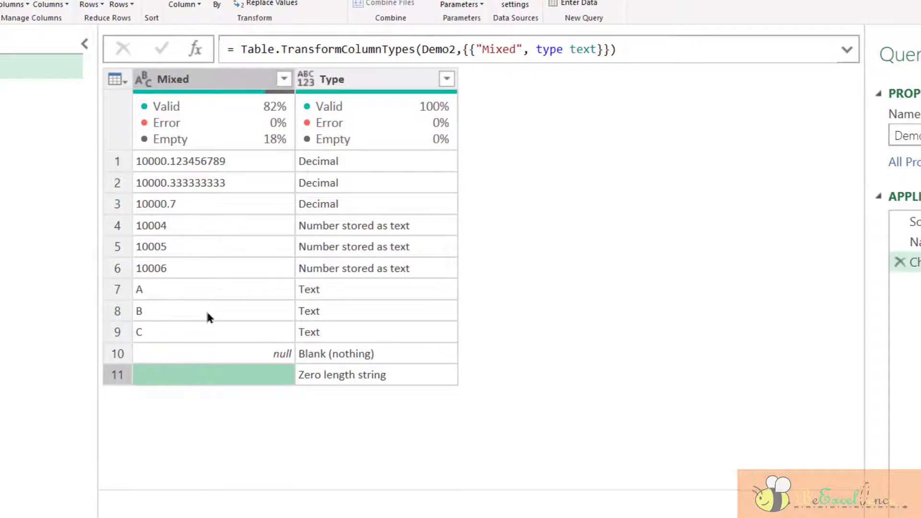
{"action": "left_click", "coordinate": [284, 79]}
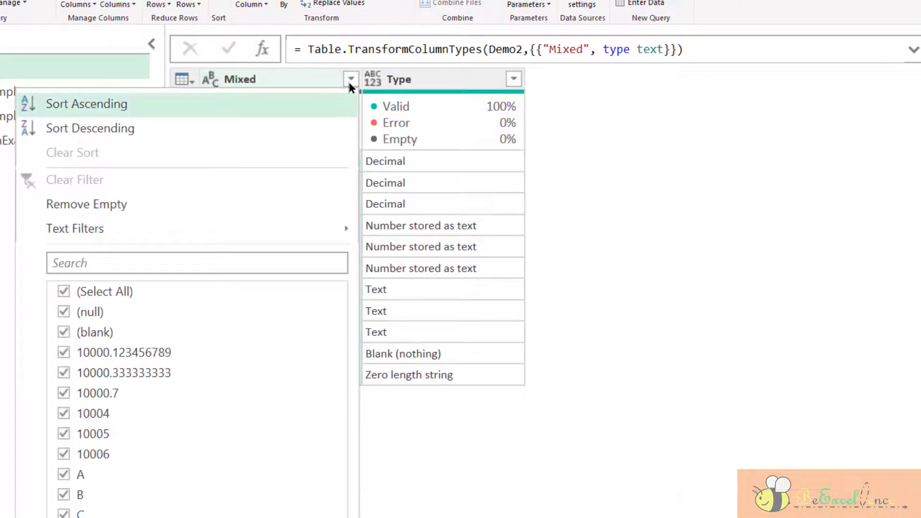
{"action": "left_click", "coordinate": [147, 206]}
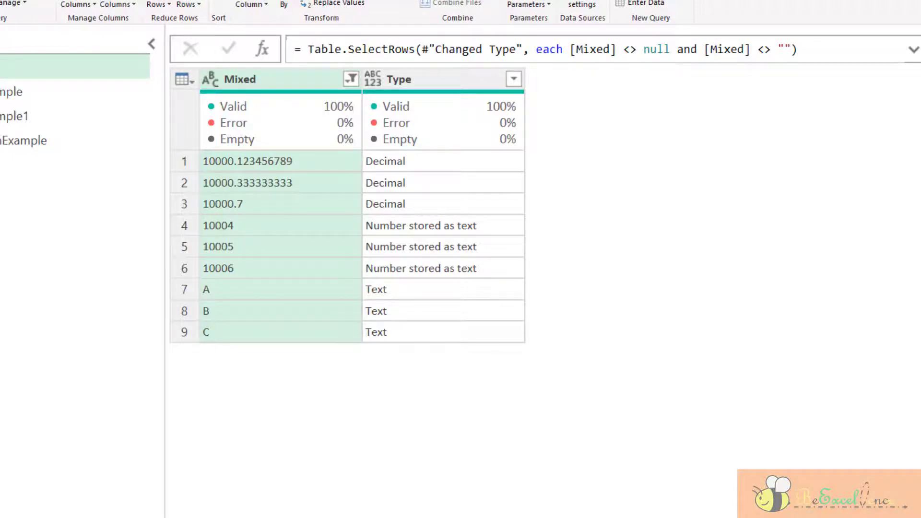
{"action": "left_click", "coordinate": [351, 79]}
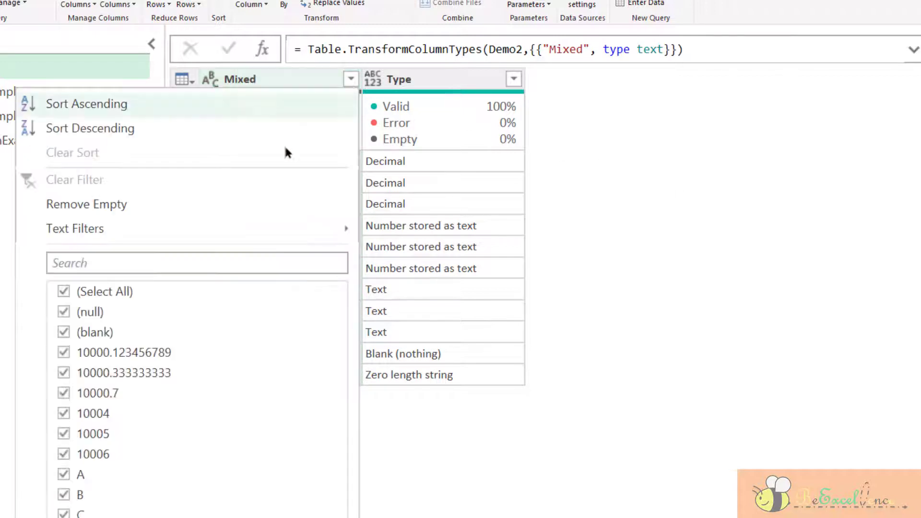
{"action": "mouse_move", "coordinate": [210, 240]}
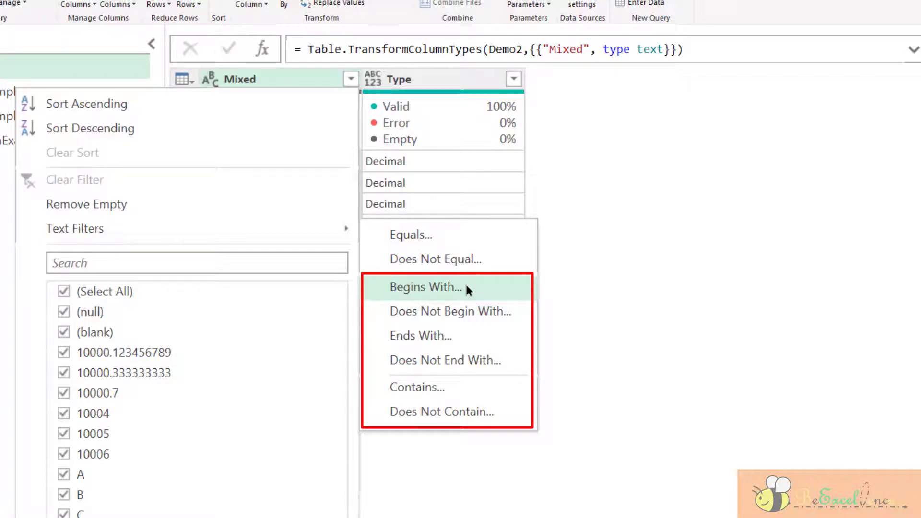
{"action": "key", "text": "Down"}
{"action": "key", "text": "Down"}
{"action": "key", "text": "Down"}
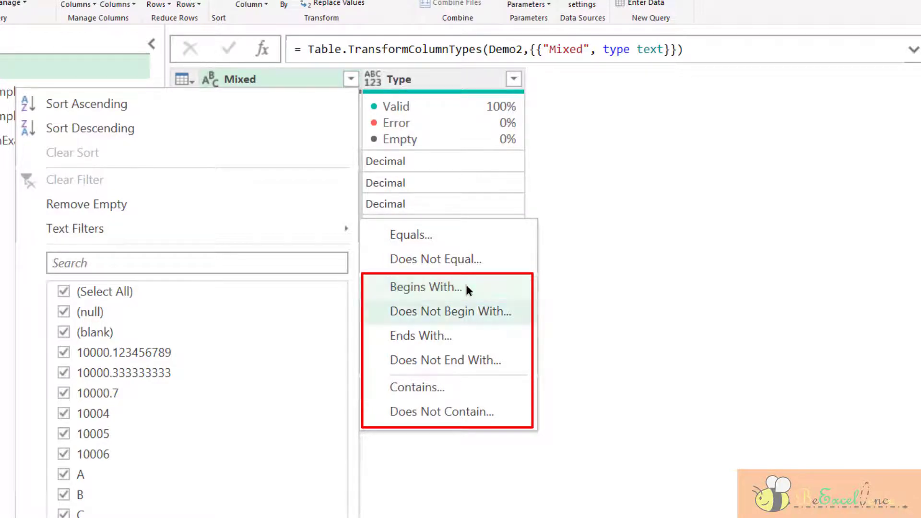
{"action": "key", "text": "Down"}
{"action": "key", "text": "Down"}
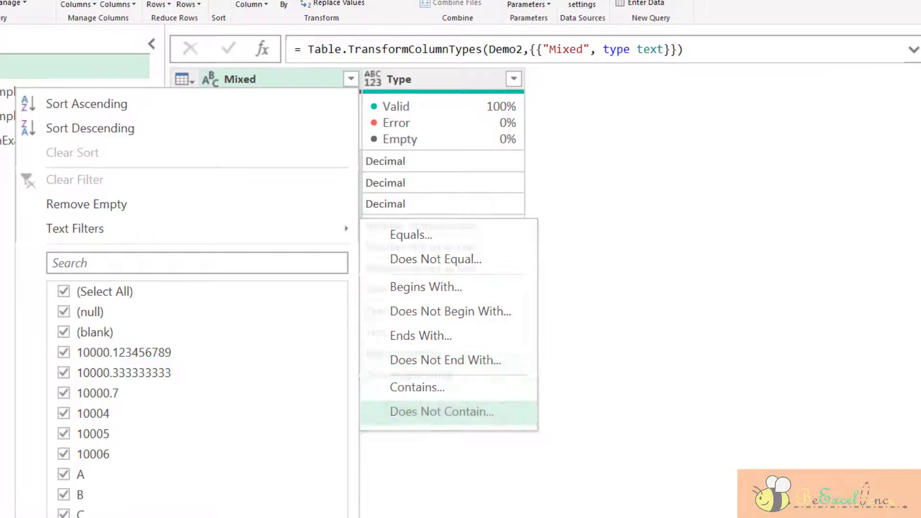
{"action": "key", "text": "Escape"}
{"action": "key", "text": "Escape"}
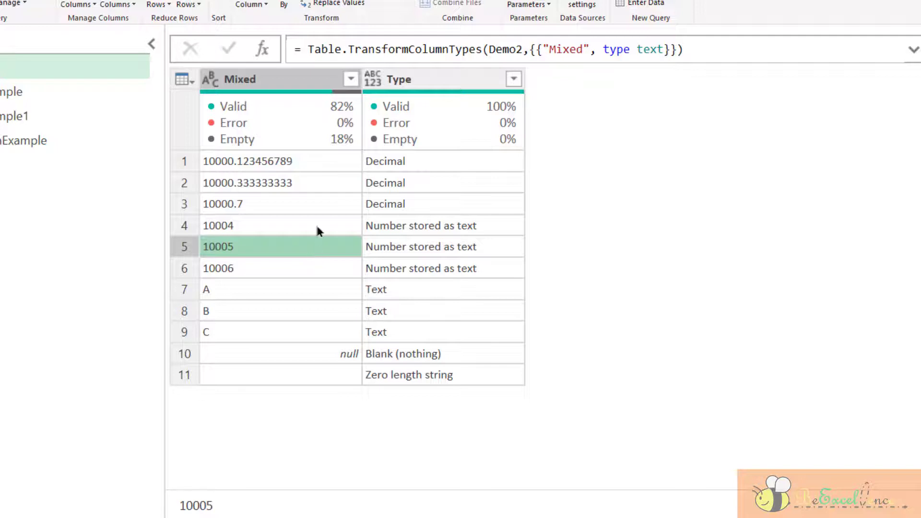
{"action": "left_click", "coordinate": [351, 79]}
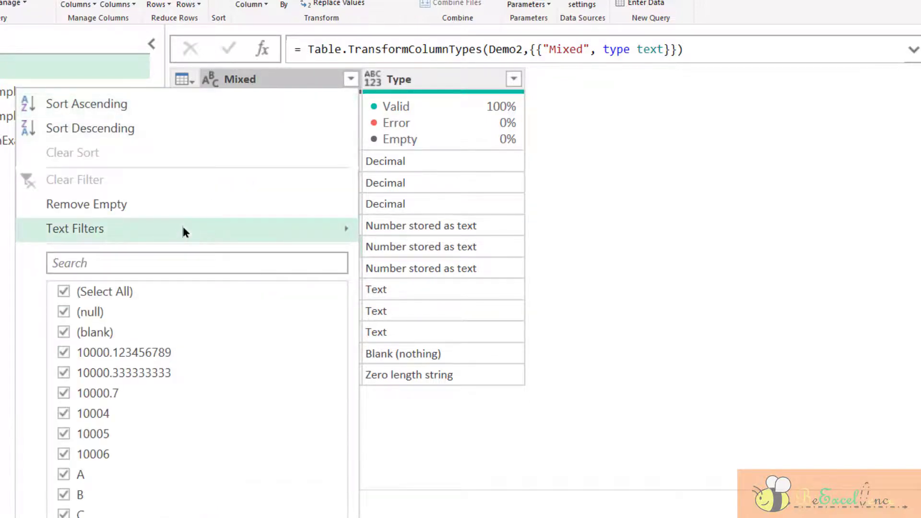
{"action": "mouse_move", "coordinate": [183, 227]}
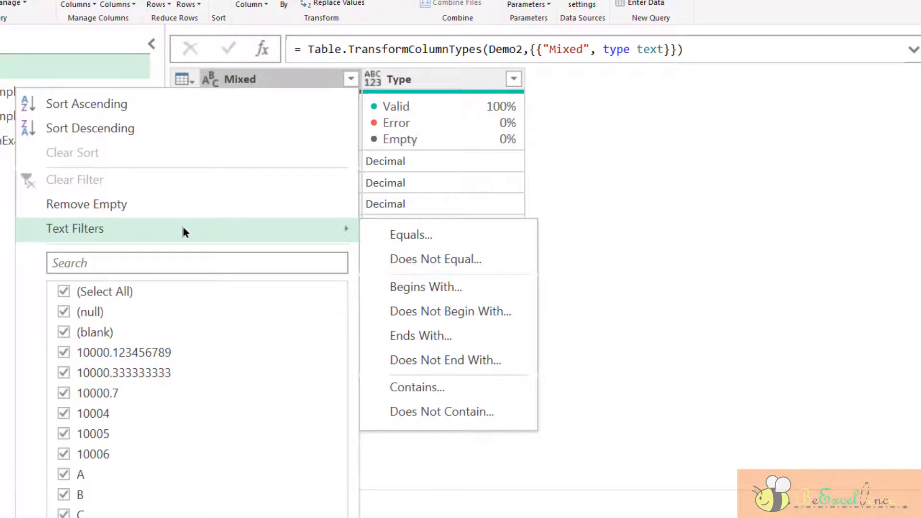
{"action": "left_click", "coordinate": [735, 202]}
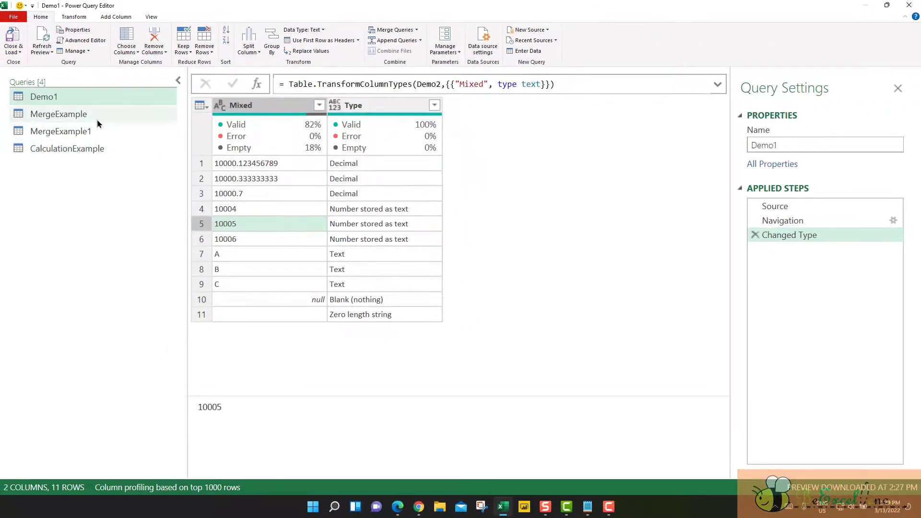
- Set MergeExample1's Product ID column to Text, replacing the existing type conversion
{"action": "left_click", "coordinate": [97, 124]}
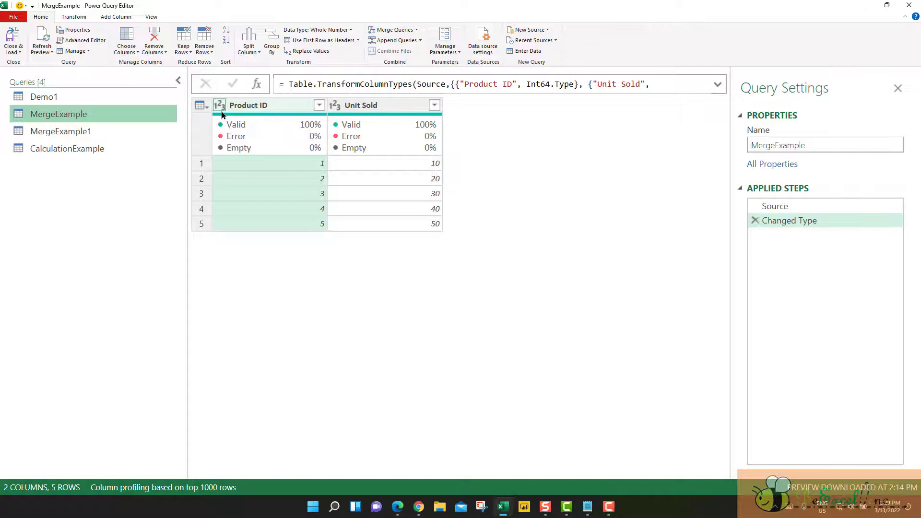
{"action": "left_click", "coordinate": [110, 136]}
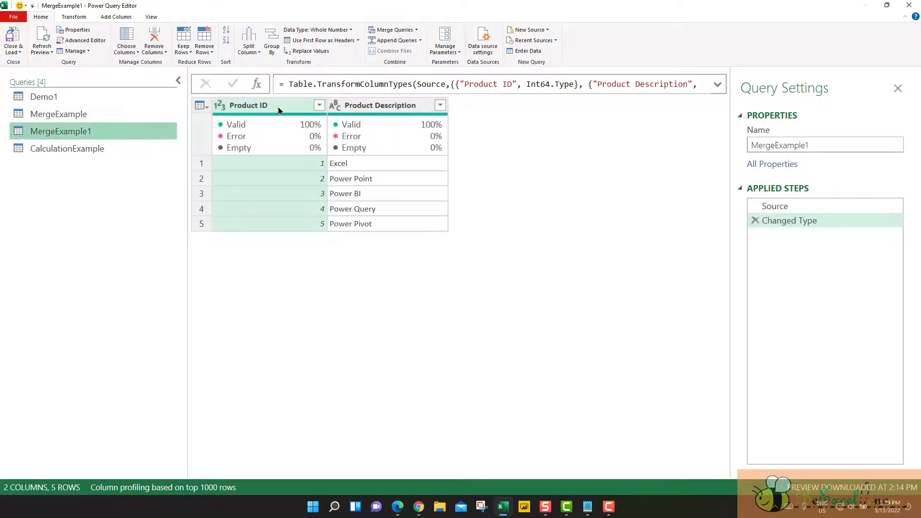
{"action": "left_click", "coordinate": [276, 106]}
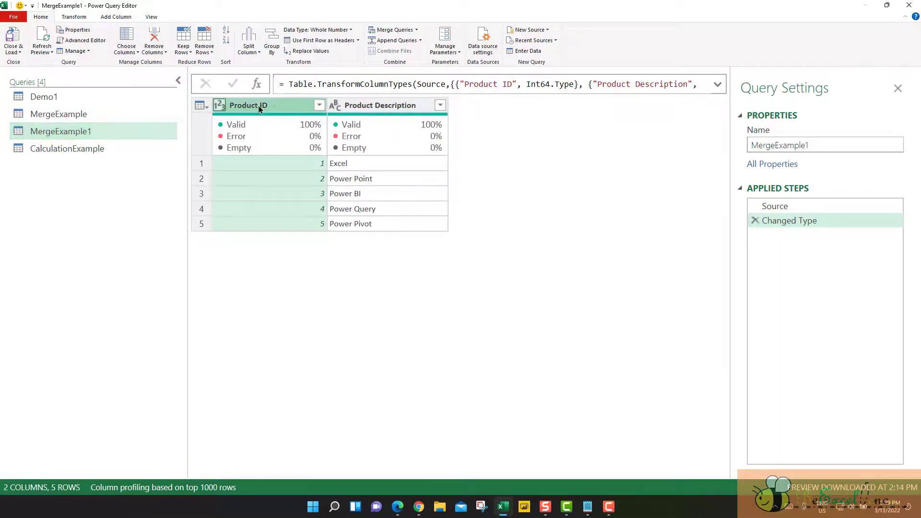
{"action": "left_click", "coordinate": [220, 106]}
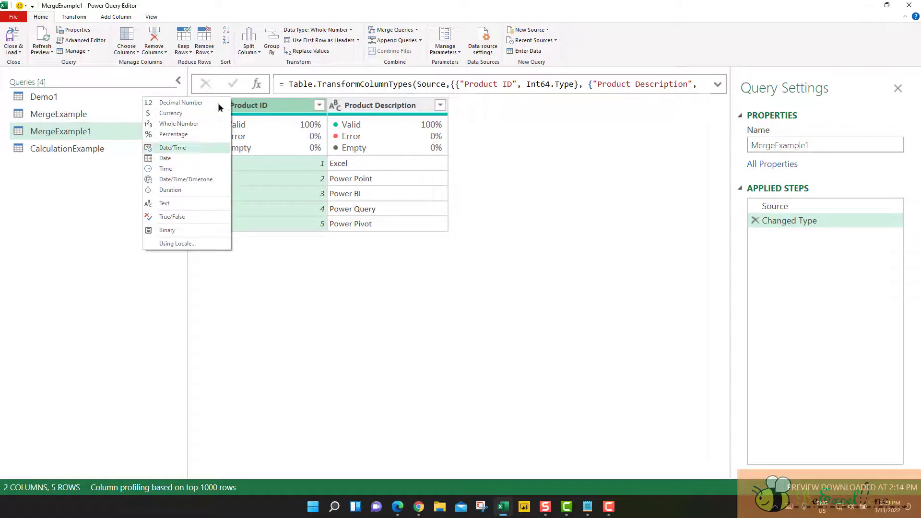
{"action": "left_click", "coordinate": [199, 204]}
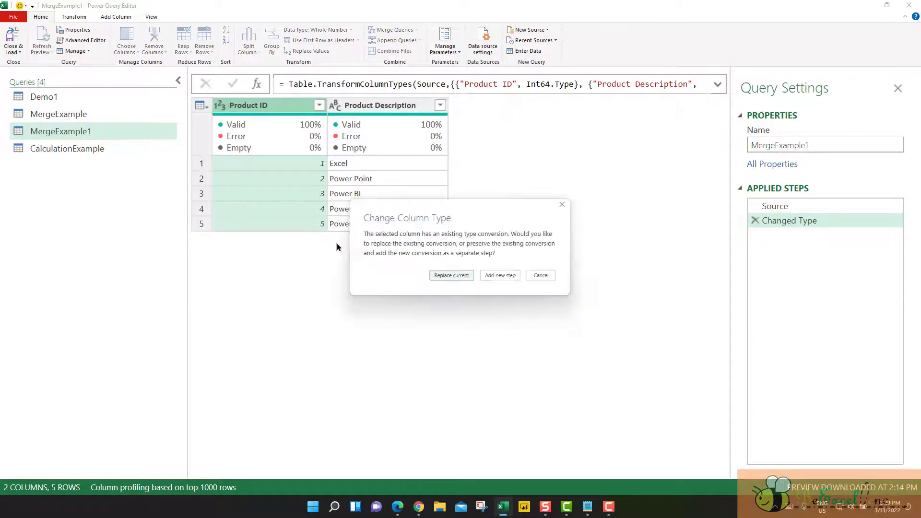
{"action": "left_click", "coordinate": [453, 275]}
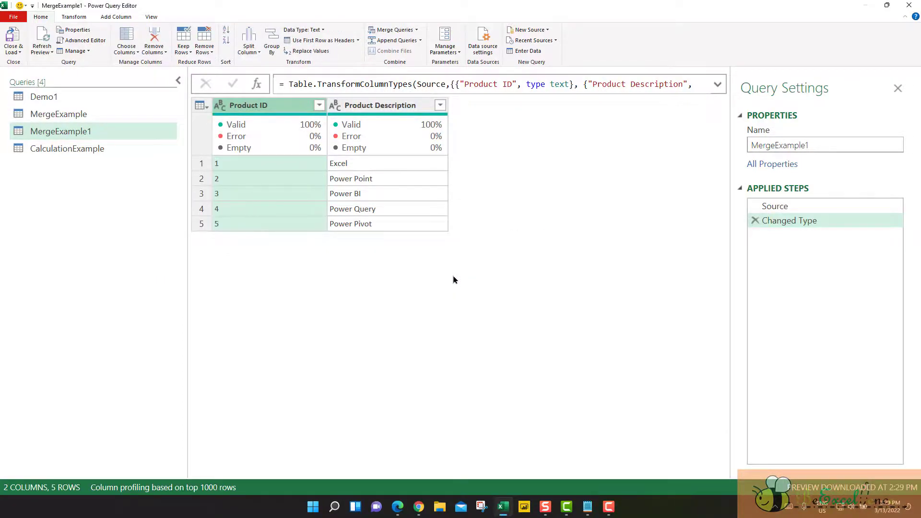
- Merge MergeExample with MergeExample1, matching on both queries' Product ID columns
{"action": "left_click", "coordinate": [119, 118]}
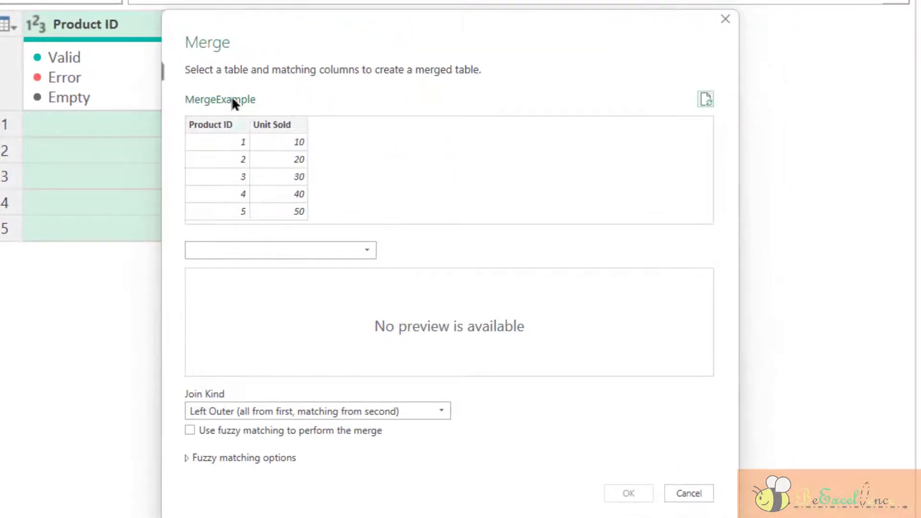
{"action": "left_click", "coordinate": [215, 129]}
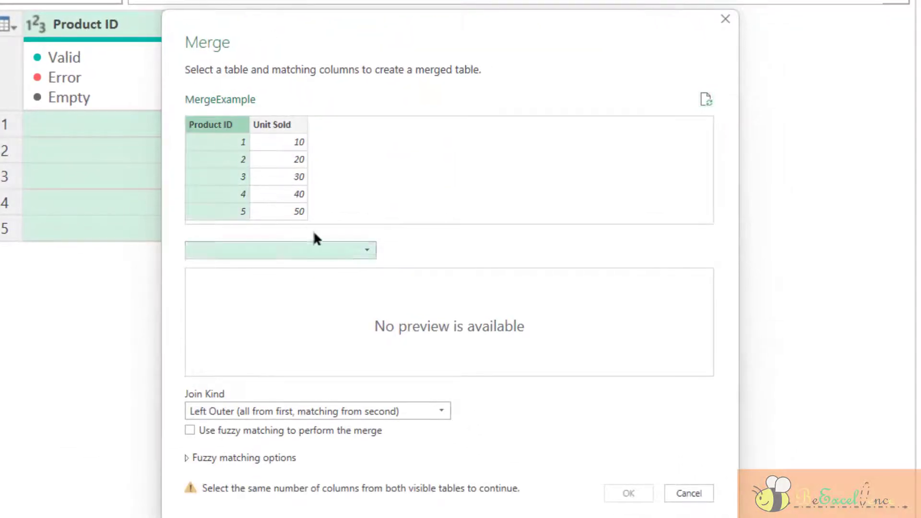
{"action": "left_click", "coordinate": [328, 246]}
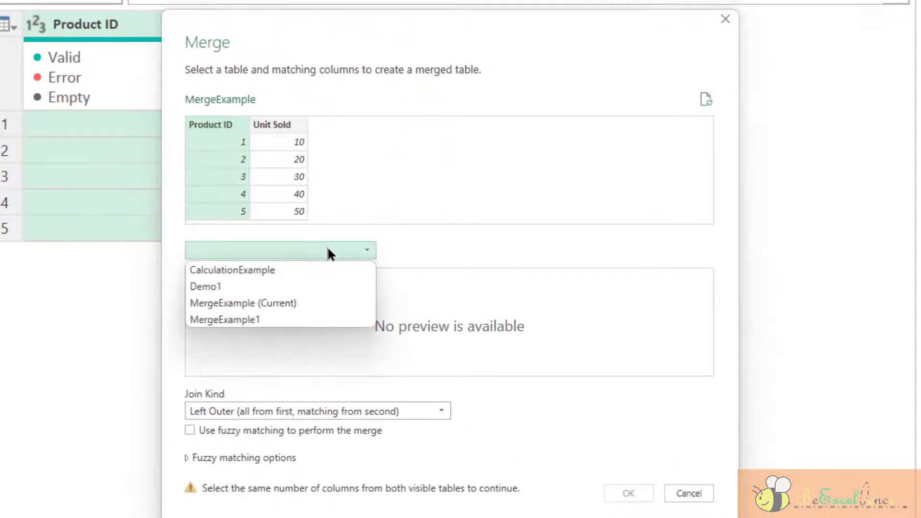
{"action": "left_click", "coordinate": [303, 320]}
{"action": "left_click", "coordinate": [215, 277]}
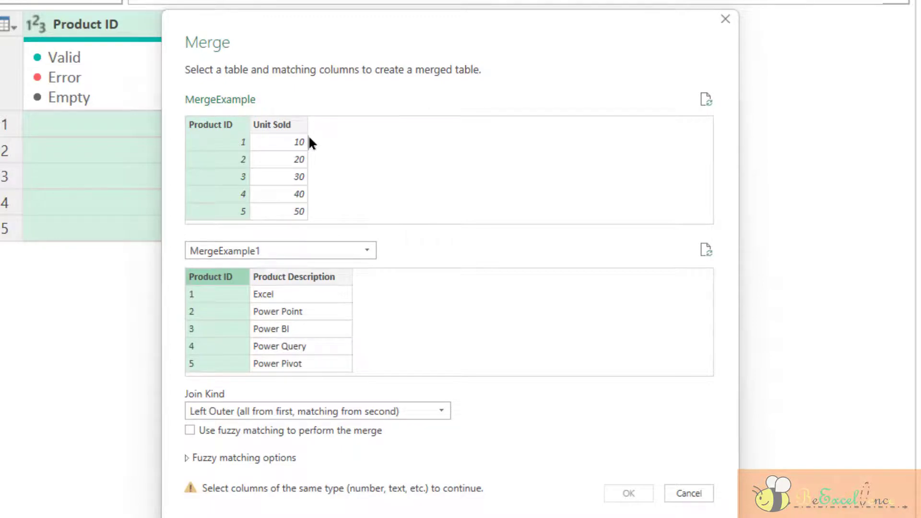
- Cancel the merge and change MergeExample's Product ID to Text, replacing the existing type conversion
{"action": "left_click", "coordinate": [688, 493]}
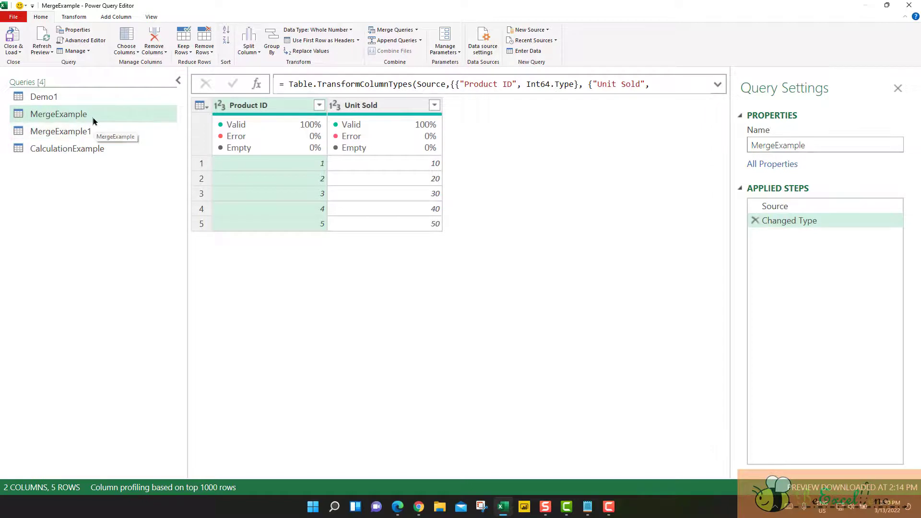
{"action": "left_click", "coordinate": [94, 130]}
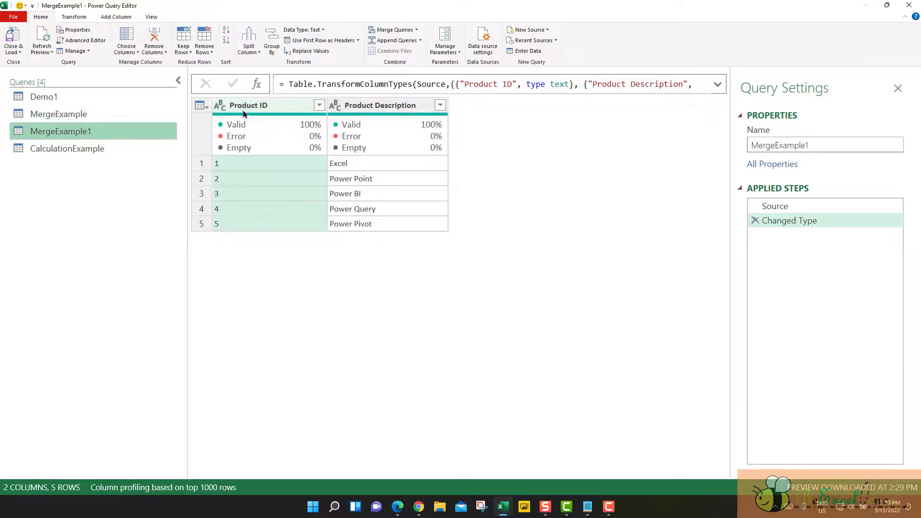
{"action": "left_click", "coordinate": [78, 115]}
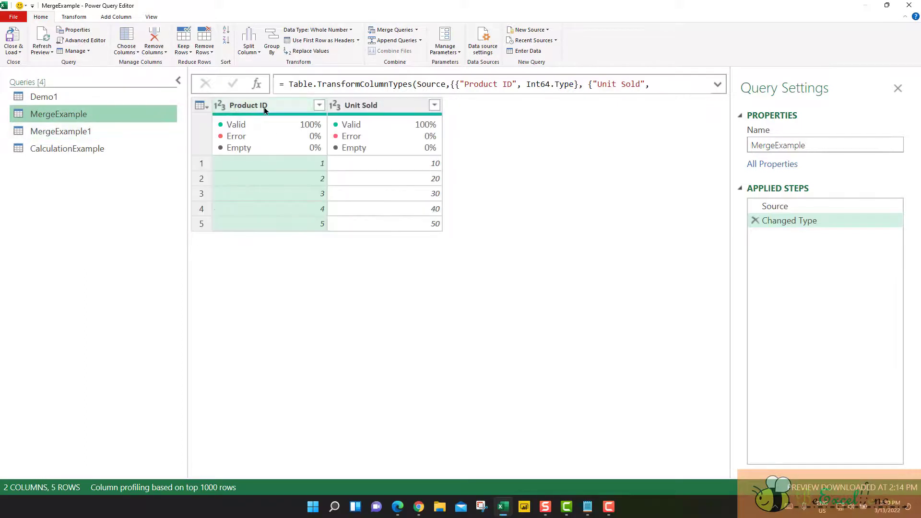
{"action": "left_click", "coordinate": [219, 106]}
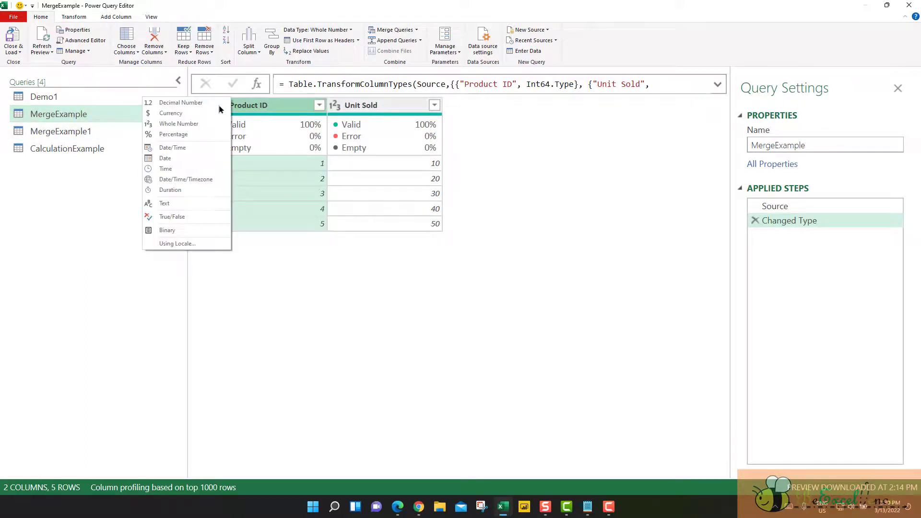
{"action": "left_click", "coordinate": [210, 203]}
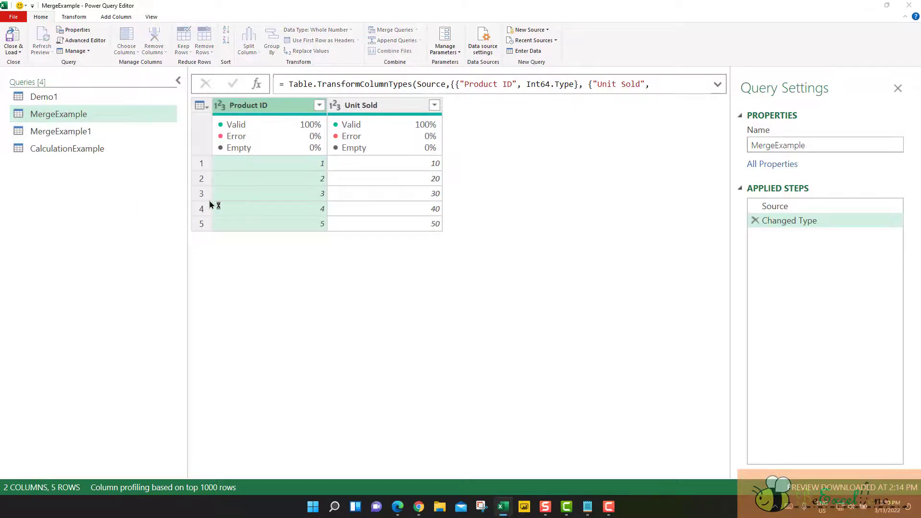
{"action": "left_click", "coordinate": [449, 276]}
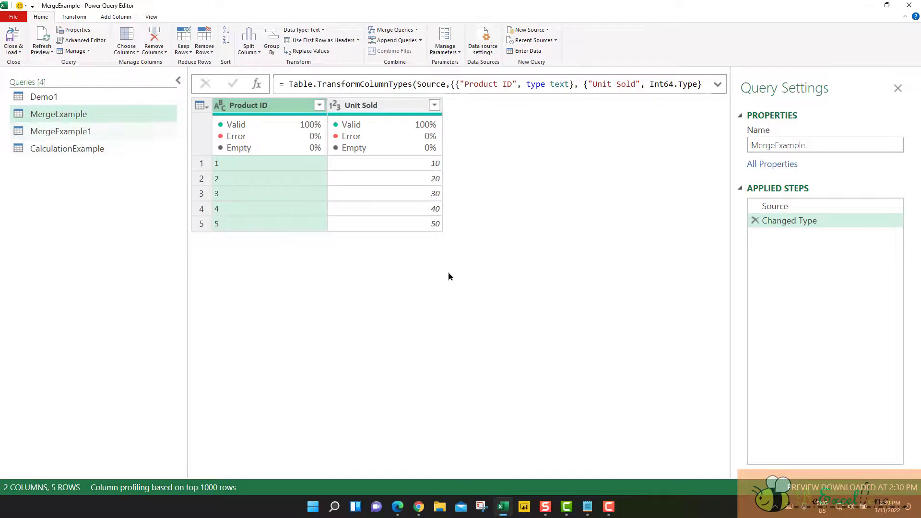
{"action": "left_click", "coordinate": [90, 132]}
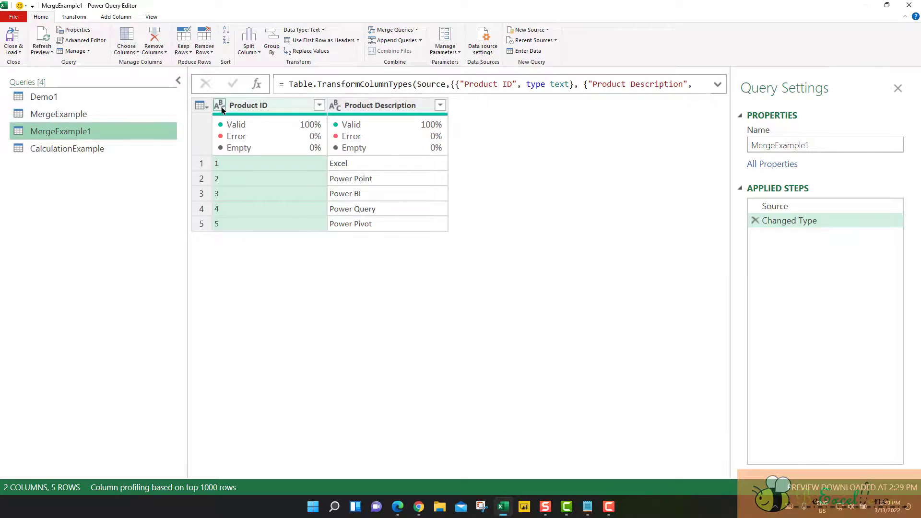
{"action": "left_click", "coordinate": [142, 117]}
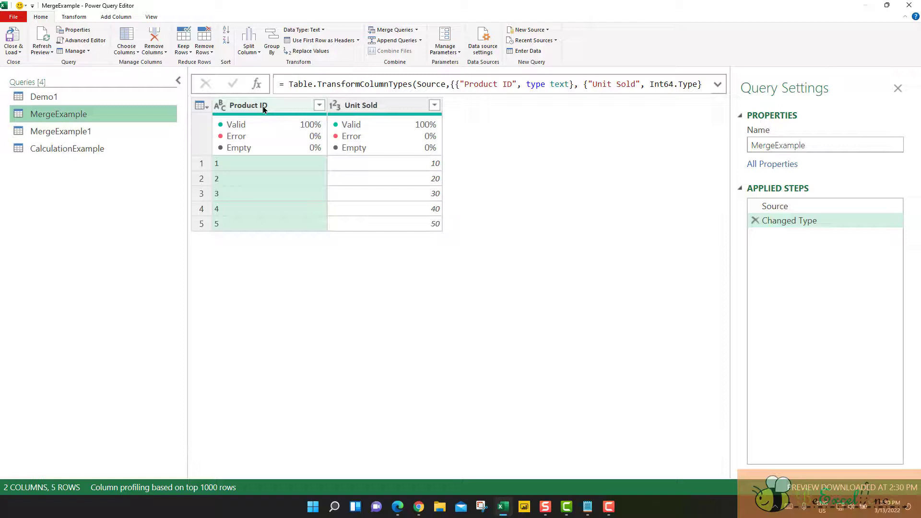
- Merge MergeExample with MergeExample1 as a Left Outer join matched on Product ID
{"action": "left_click", "coordinate": [391, 30]}
{"action": "left_click", "coordinate": [244, 122]}
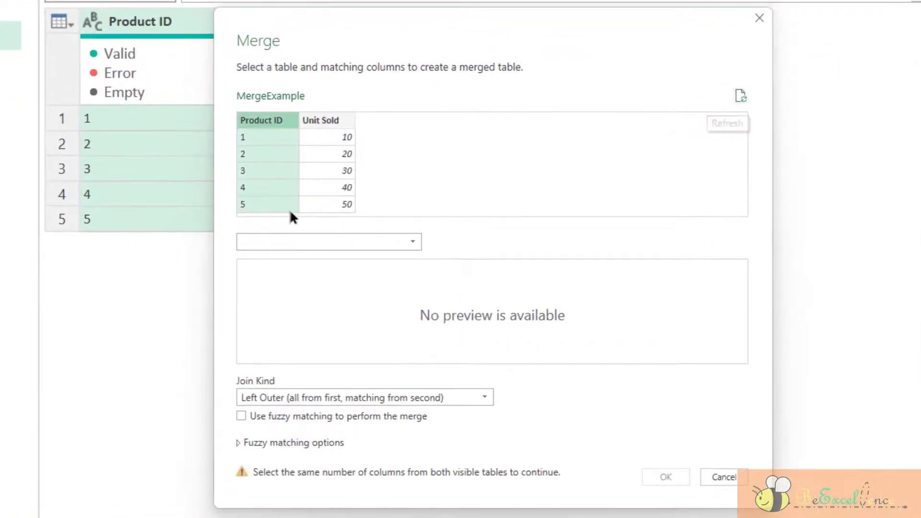
{"action": "left_click", "coordinate": [293, 241]}
{"action": "left_click", "coordinate": [285, 308]}
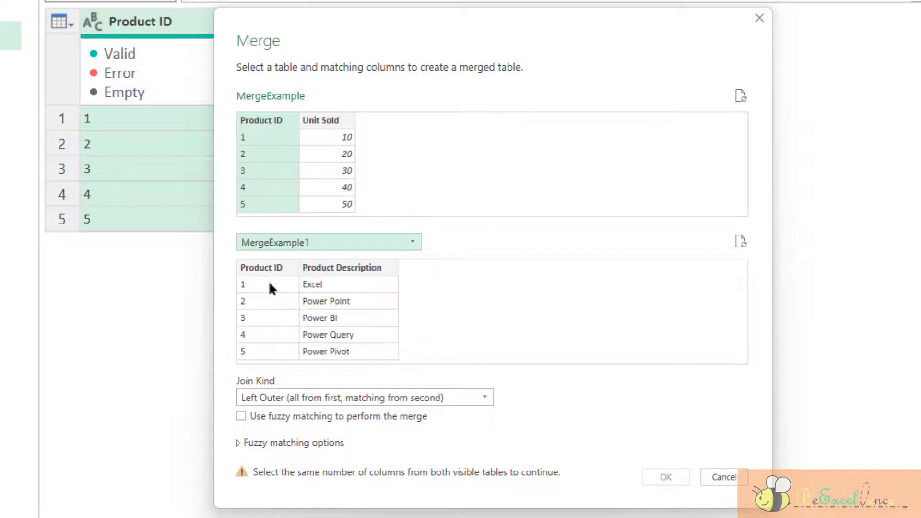
{"action": "left_click", "coordinate": [261, 270]}
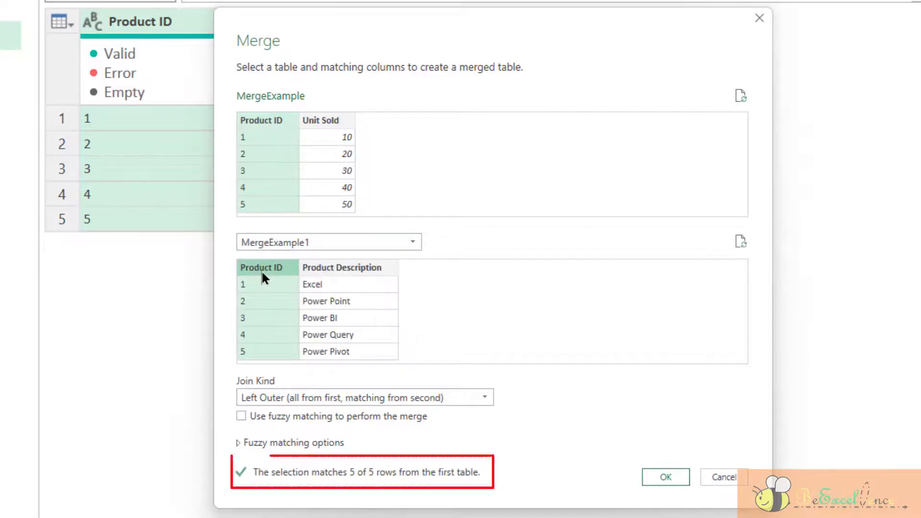
{"action": "left_click", "coordinate": [668, 480]}
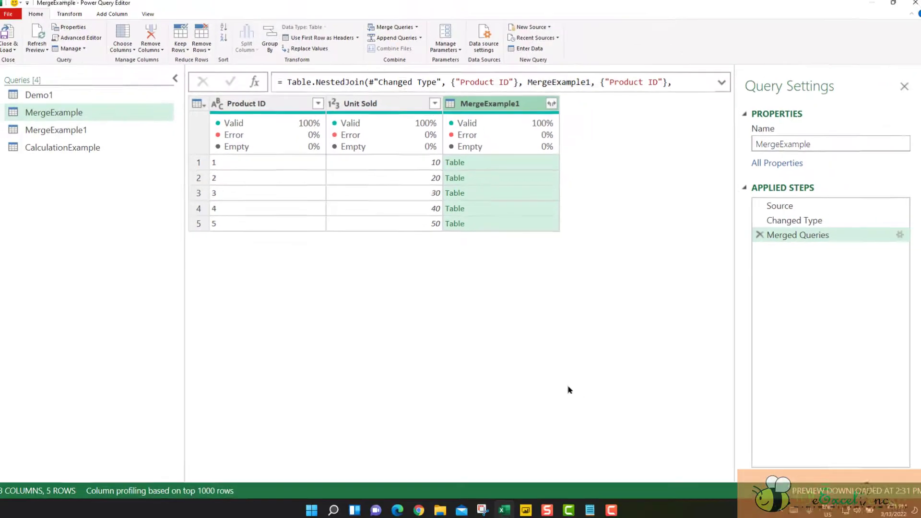
- Open CalculationExample and set Number to Whole Number and Number Stored as text to Text
{"action": "left_click", "coordinate": [82, 147]}
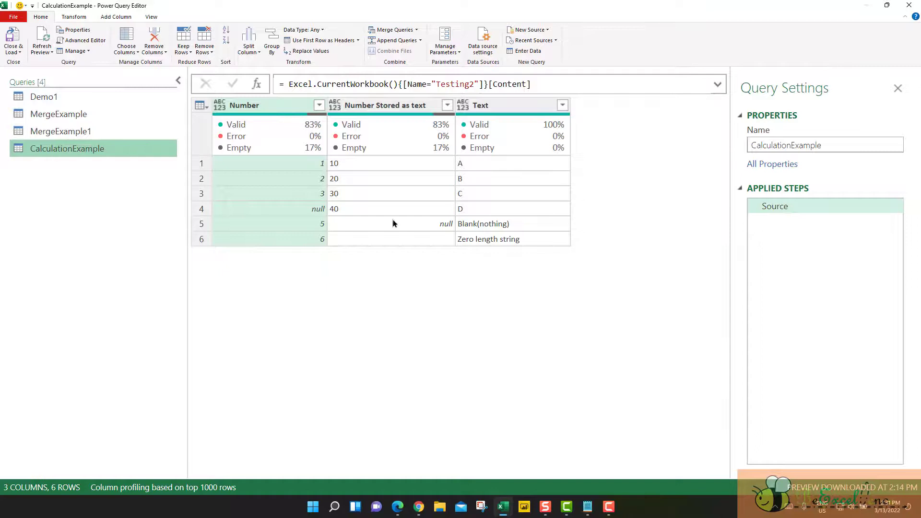
{"action": "left_click", "coordinate": [281, 106]}
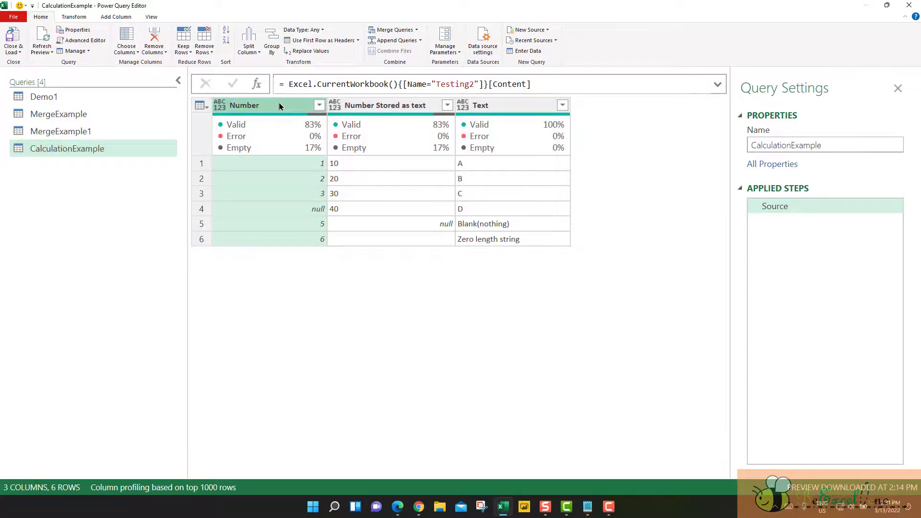
{"action": "left_click", "coordinate": [220, 107]}
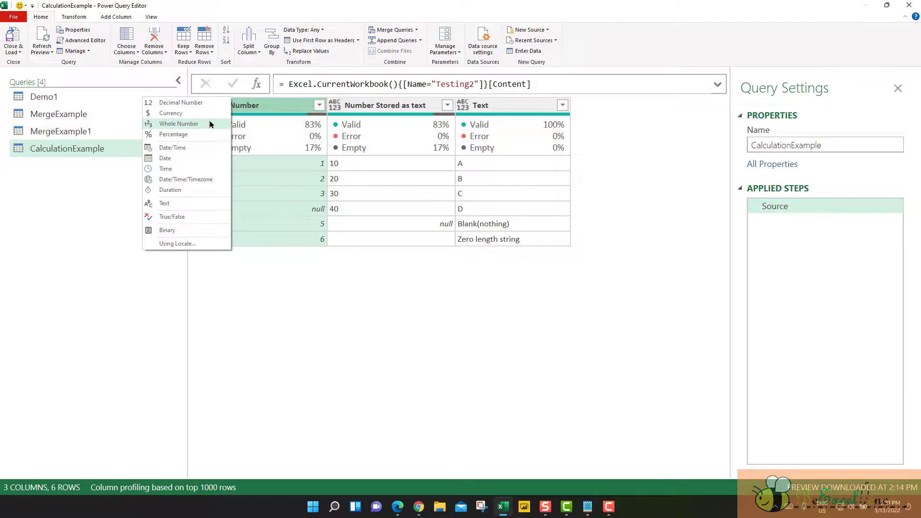
{"action": "left_click", "coordinate": [178, 124]}
{"action": "left_click", "coordinate": [398, 105]}
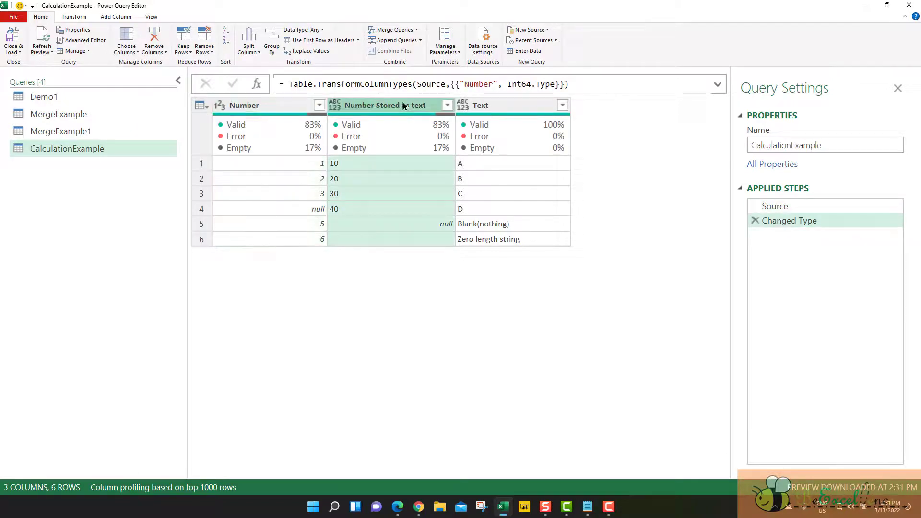
{"action": "left_click", "coordinate": [335, 105]}
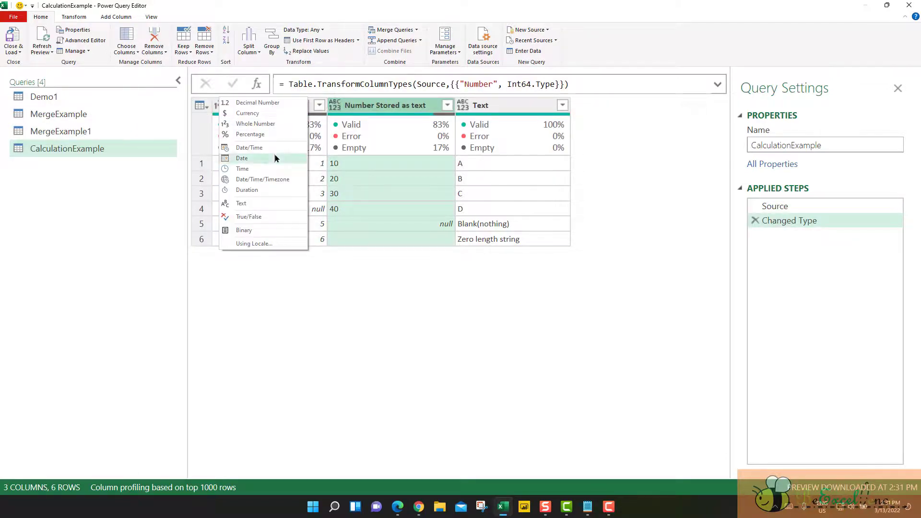
{"action": "left_click", "coordinate": [258, 203]}
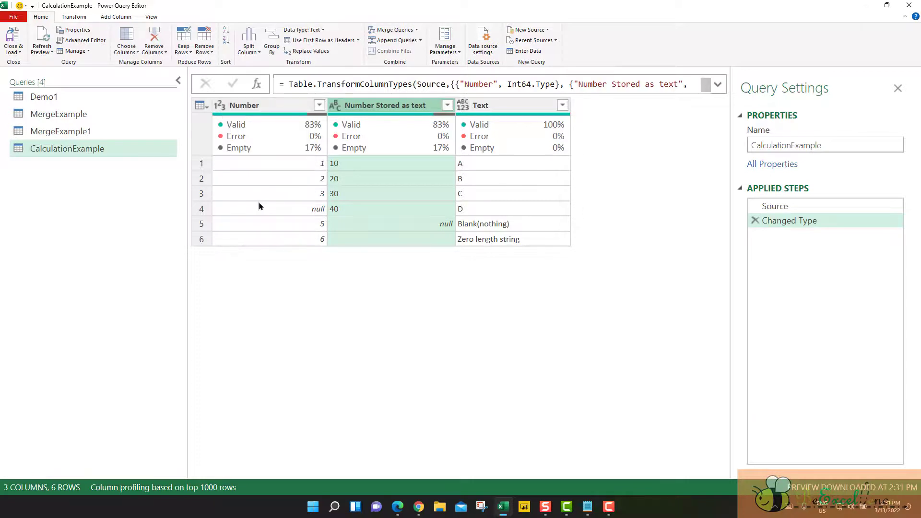
- Check both columns' data types and select Number and Number Stored as text together
{"action": "left_click", "coordinate": [275, 105]}
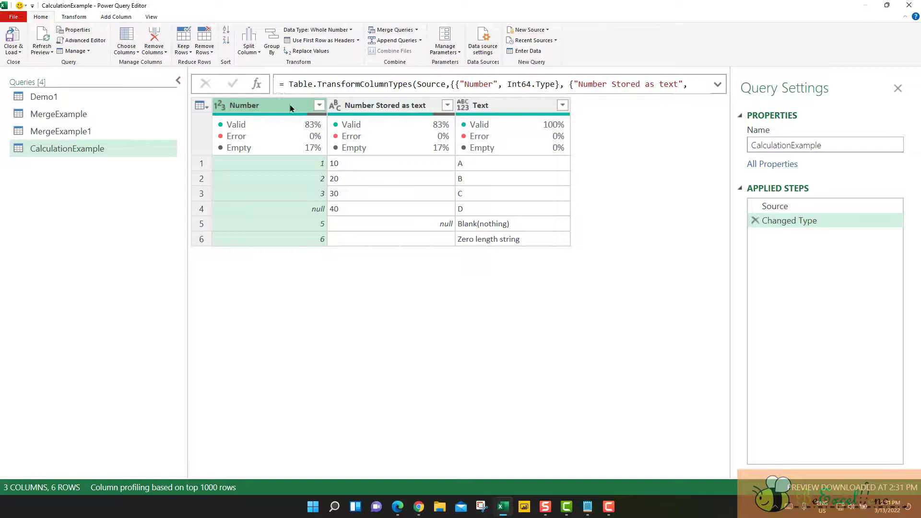
{"action": "left_click", "coordinate": [403, 106]}
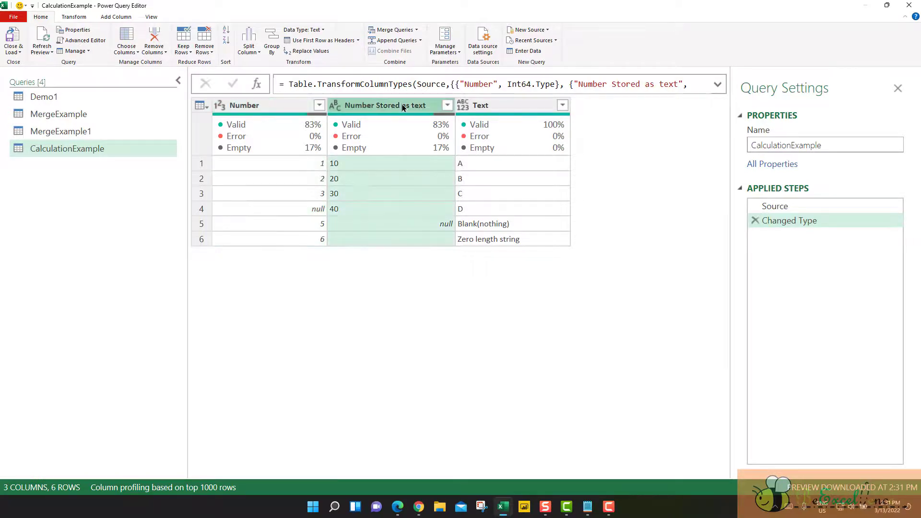
{"action": "left_click", "coordinate": [248, 107]}
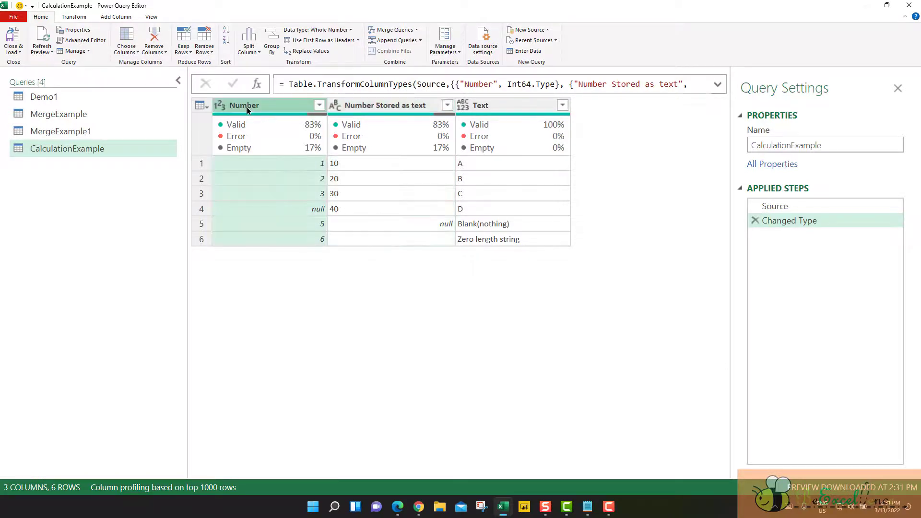
{"action": "left_click", "coordinate": [353, 104], "text": "ctrl"}
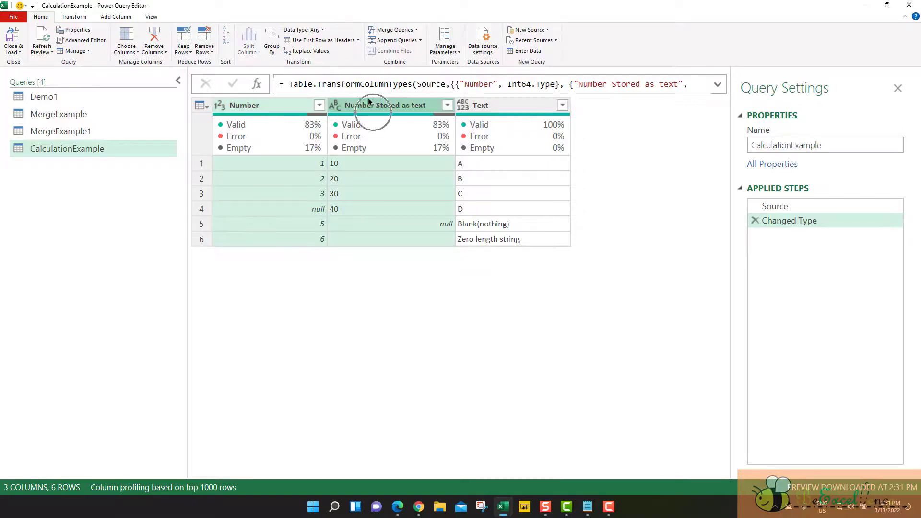
{"action": "left_click", "coordinate": [116, 17]}
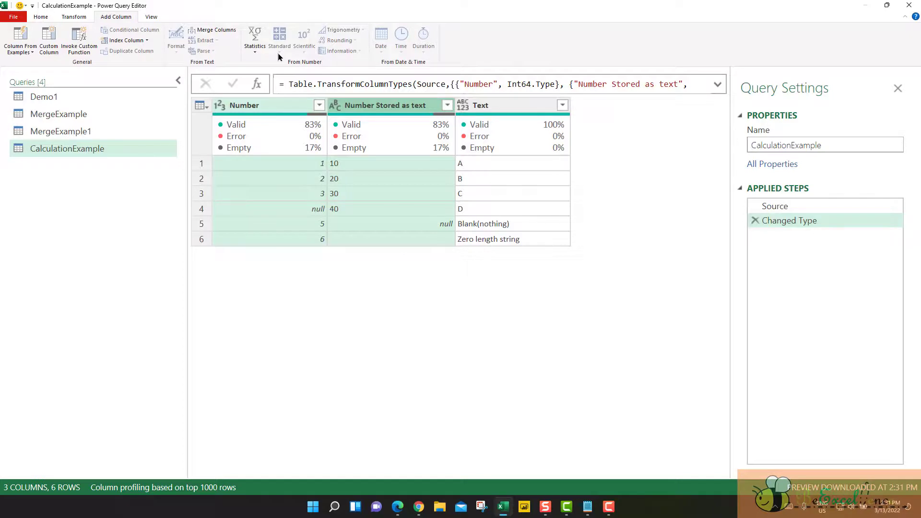
- Add a Custom column with the formula [Number] + [Number Stored as text]
{"action": "left_click", "coordinate": [370, 105]}
{"action": "left_click", "coordinate": [298, 108]}
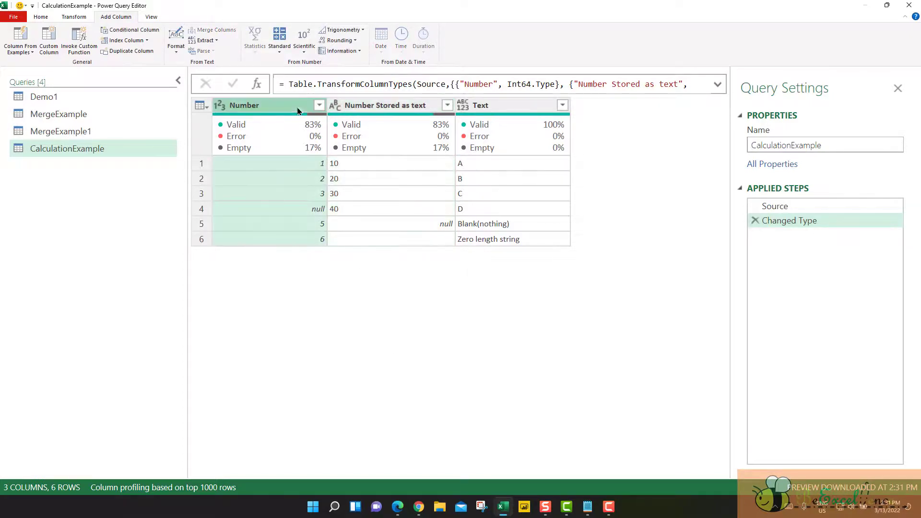
{"action": "left_click", "coordinate": [48, 39]}
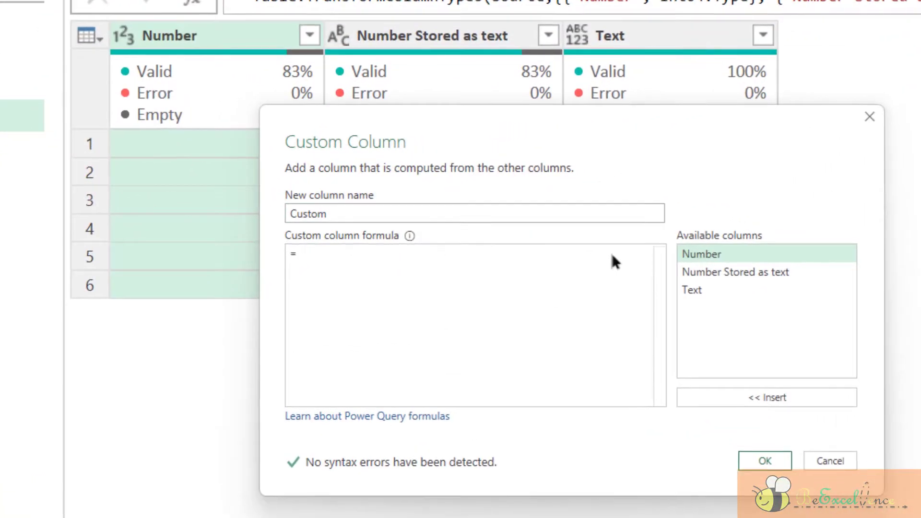
{"action": "double_click", "coordinate": [727, 252]}
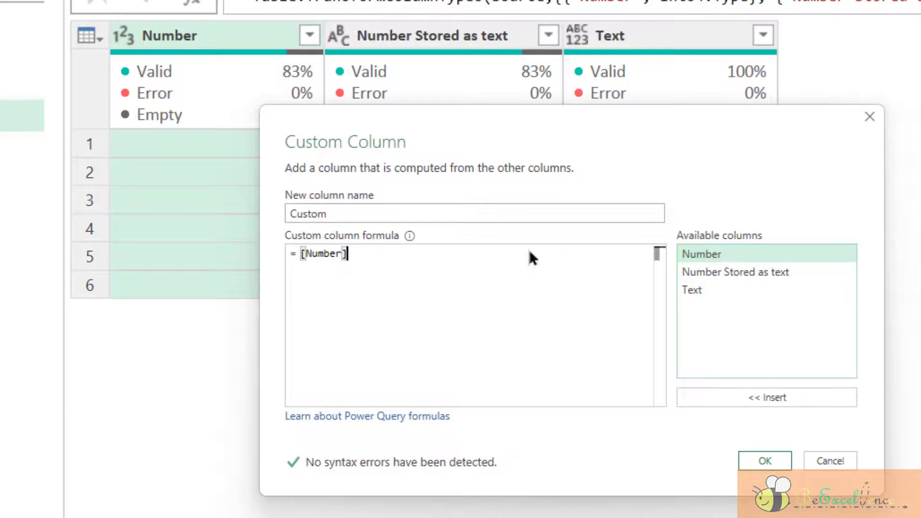
{"action": "type", "text": "+"}
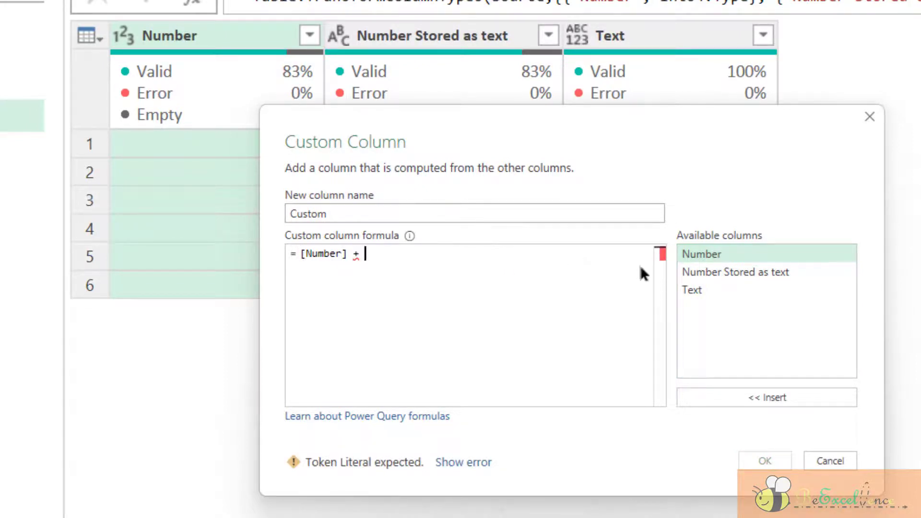
{"action": "double_click", "coordinate": [714, 272]}
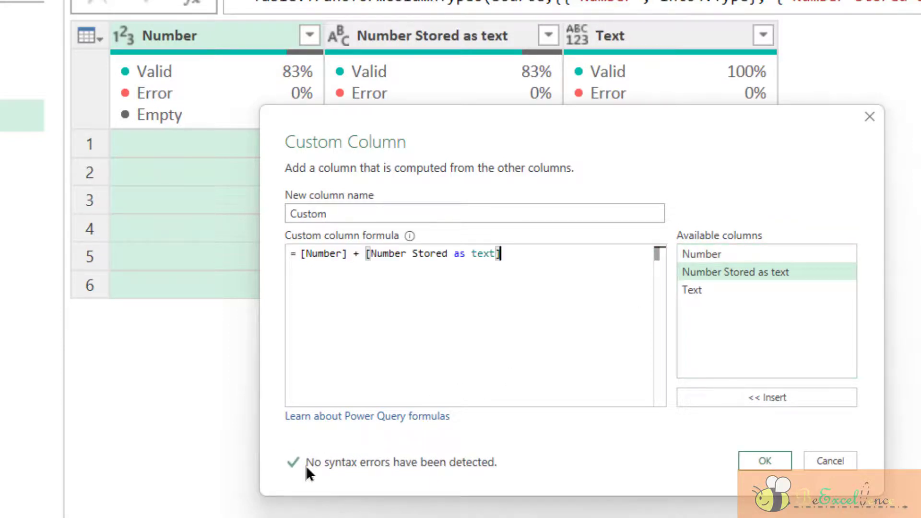
{"action": "left_click", "coordinate": [765, 461]}
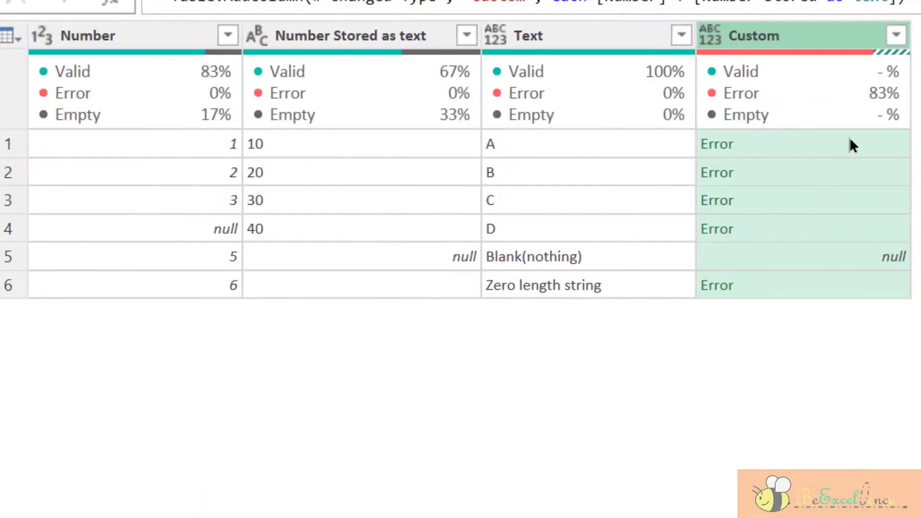
- Inspect the Custom results in rows 1–5, comparing row 1 against its Number inputs
{"action": "left_click", "coordinate": [891, 144]}
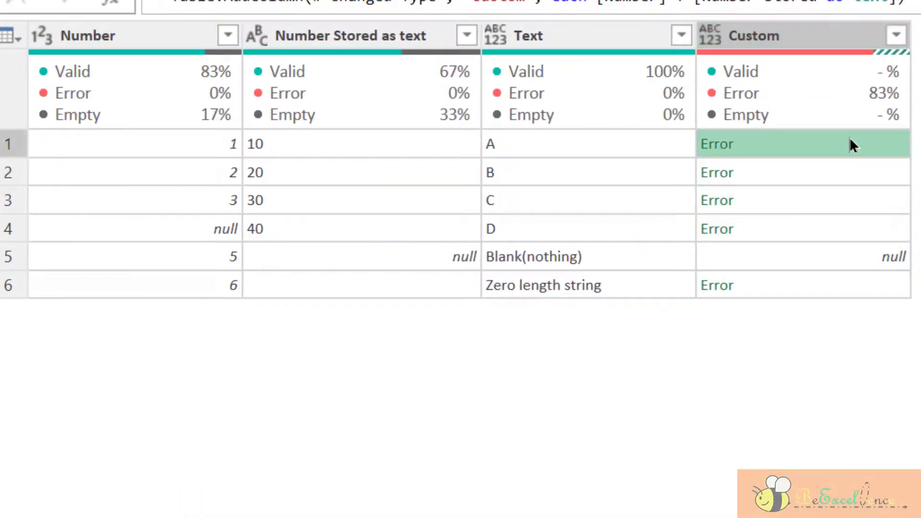
{"action": "left_click", "coordinate": [174, 139]}
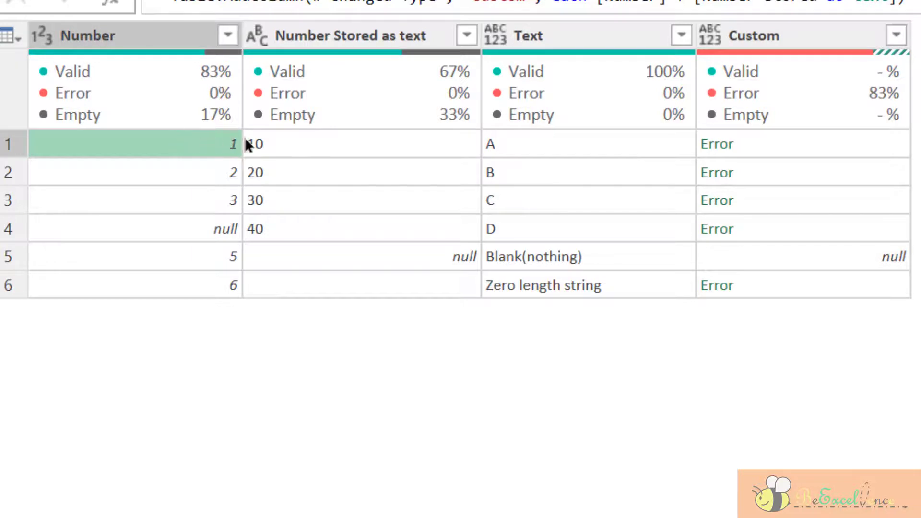
{"action": "left_click", "coordinate": [317, 146]}
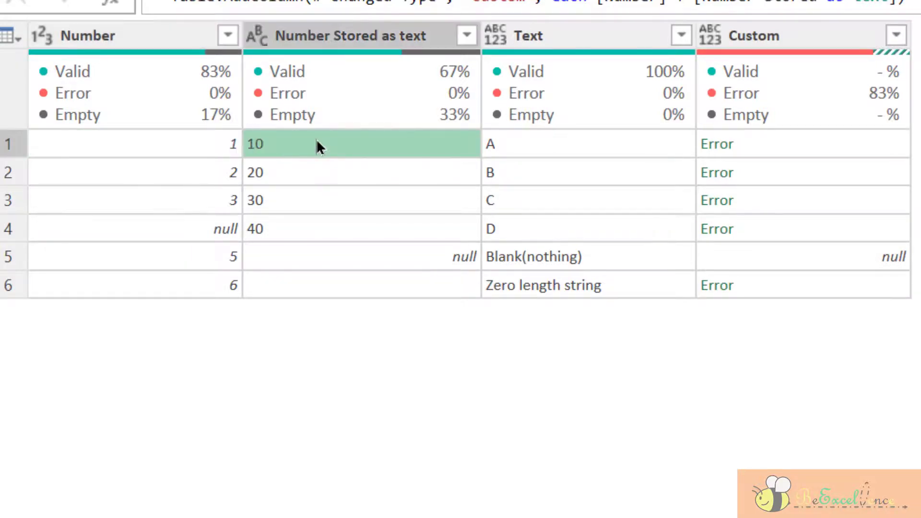
{"action": "left_click", "coordinate": [822, 172]}
{"action": "left_click", "coordinate": [834, 197]}
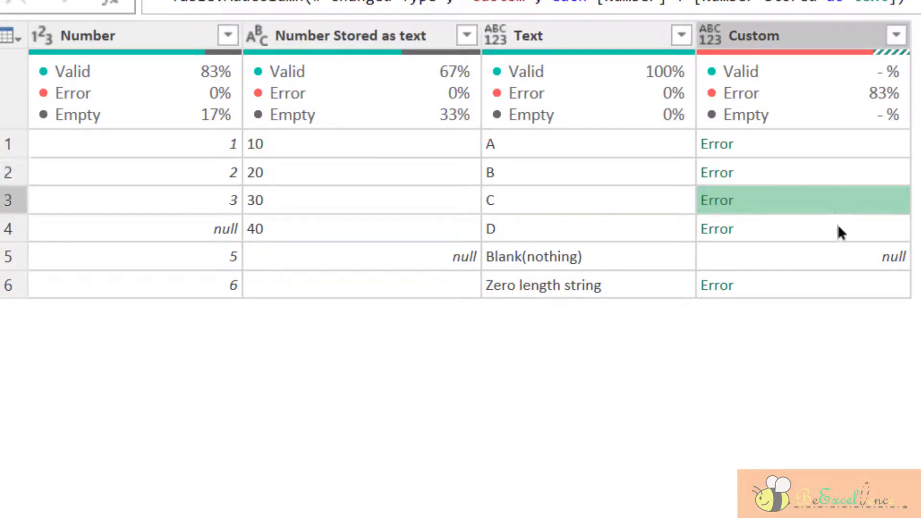
{"action": "left_click", "coordinate": [836, 225]}
{"action": "left_click", "coordinate": [835, 262]}
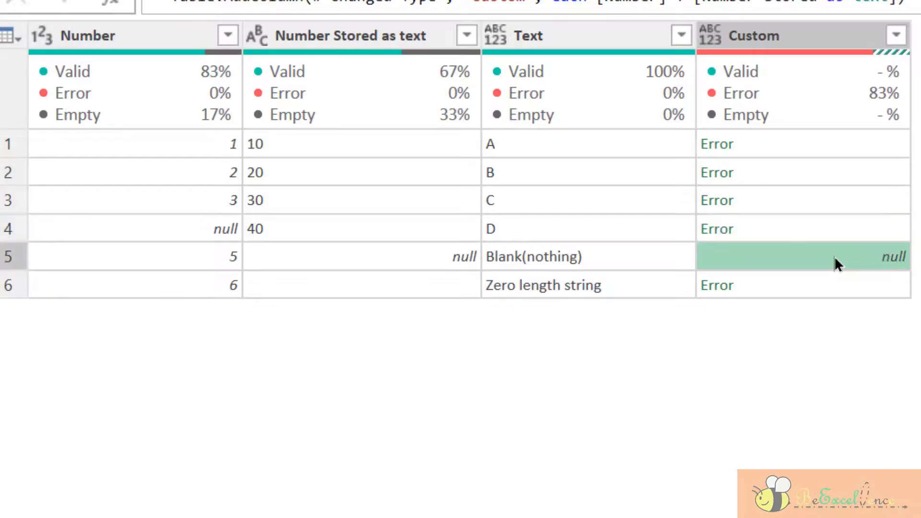
- Compare row 5's Number 5 and null Number Stored as text with its null Custom result
{"action": "left_click", "coordinate": [188, 256]}
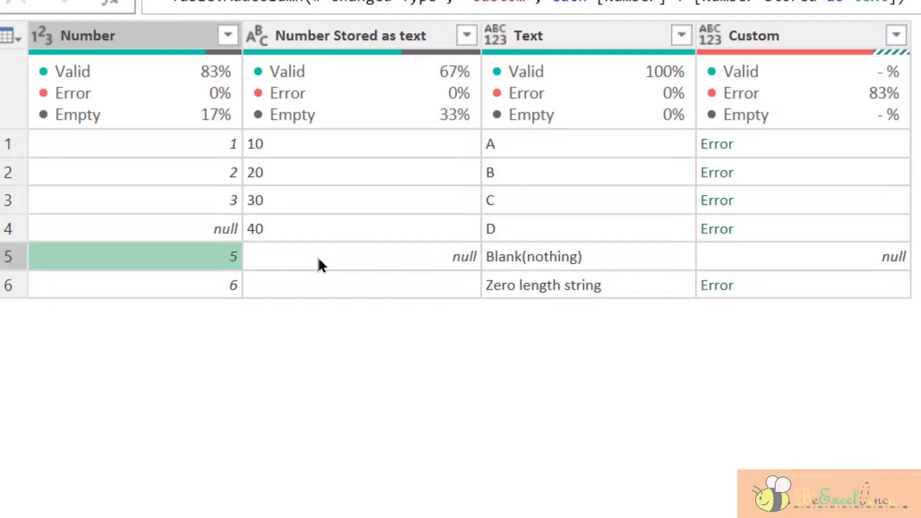
{"action": "left_click", "coordinate": [323, 260]}
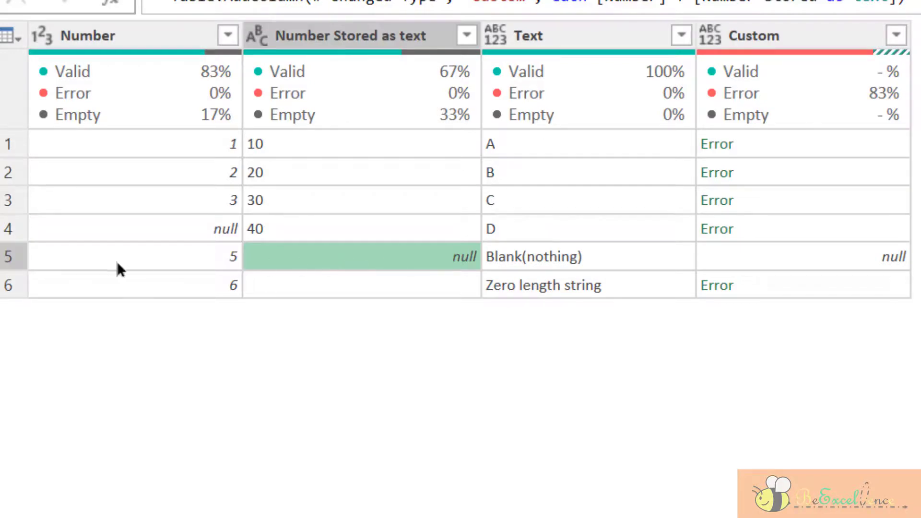
{"action": "left_click", "coordinate": [239, 263]}
{"action": "left_click", "coordinate": [848, 266]}
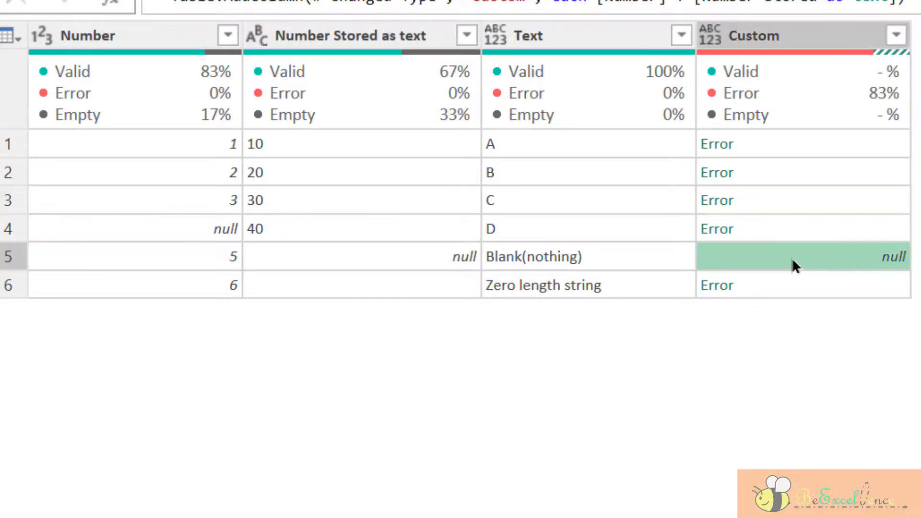
{"action": "left_click", "coordinate": [153, 263]}
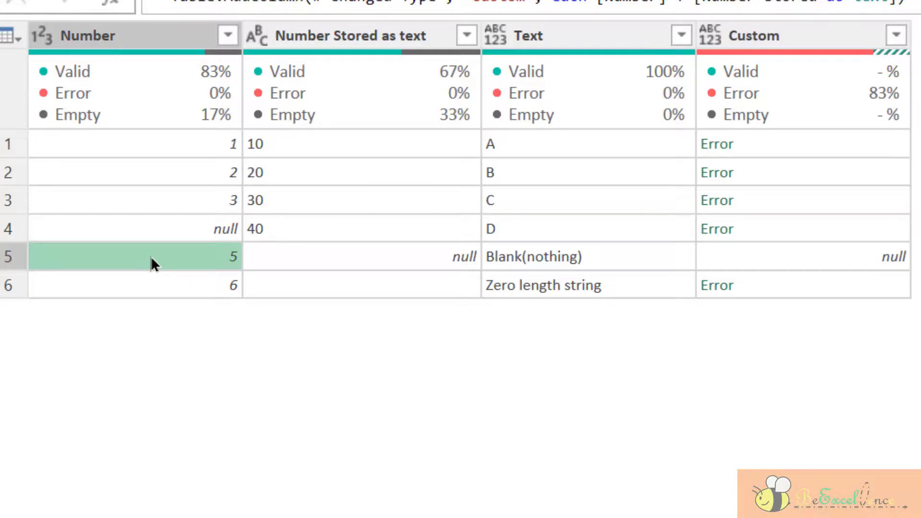
{"action": "left_click", "coordinate": [861, 259]}
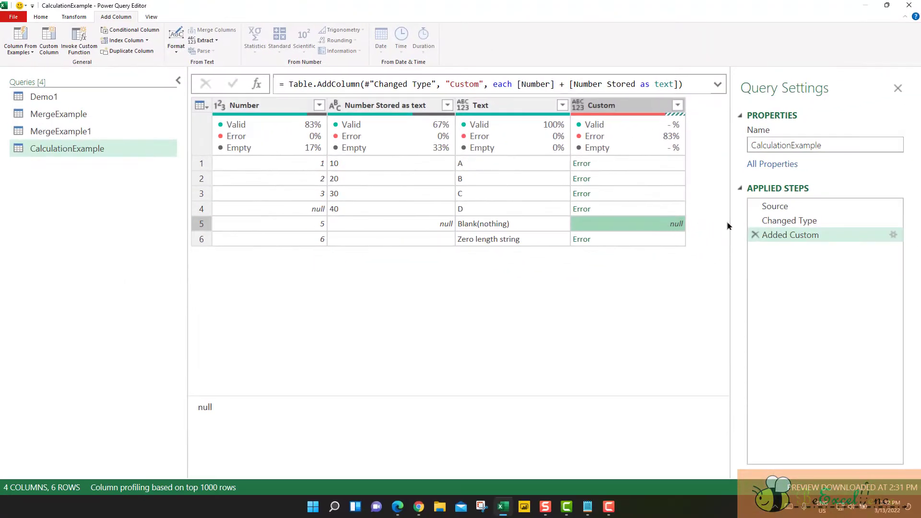
- At the Changed Type step, make Number Stored as text a Whole Number column, replacing the current type
{"action": "left_click", "coordinate": [798, 223]}
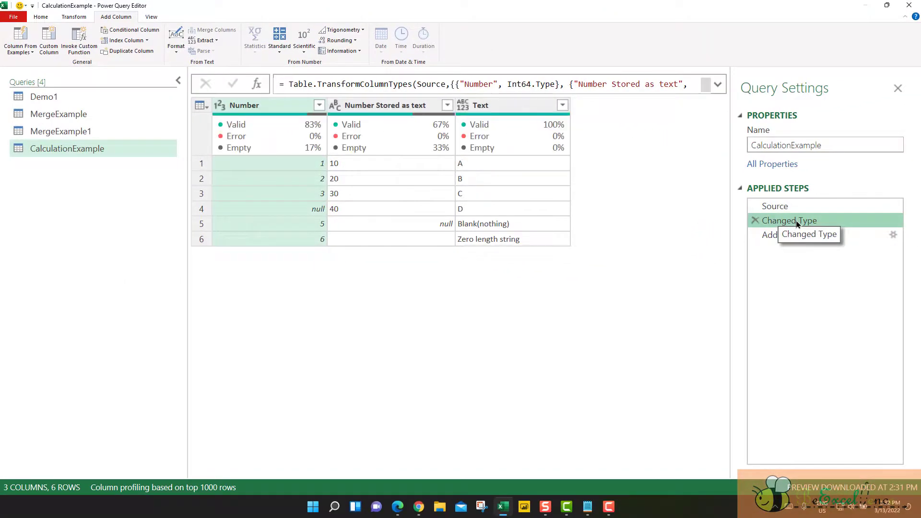
{"action": "left_click", "coordinate": [359, 107]}
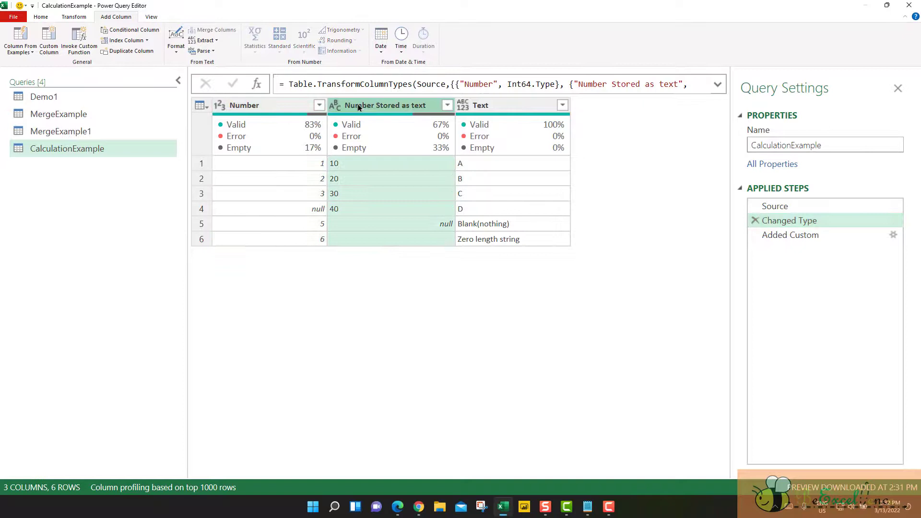
{"action": "left_click", "coordinate": [336, 108]}
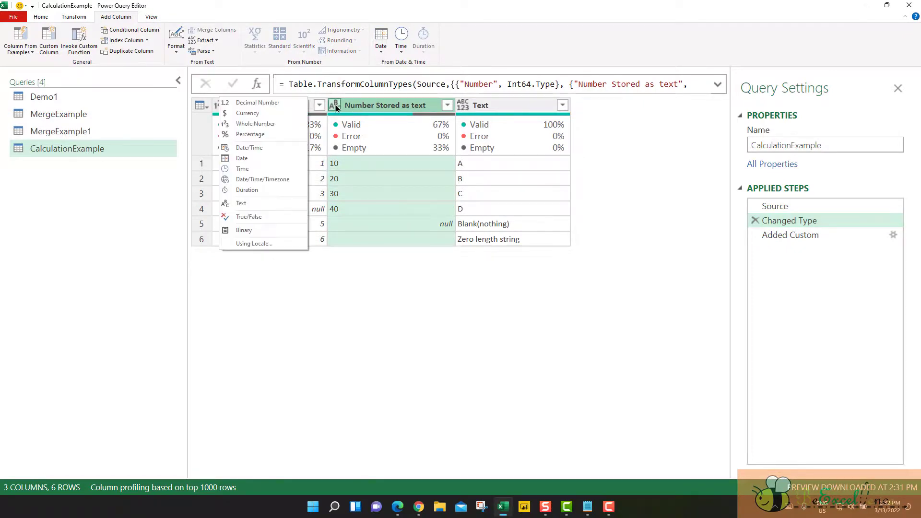
{"action": "left_click", "coordinate": [281, 123]}
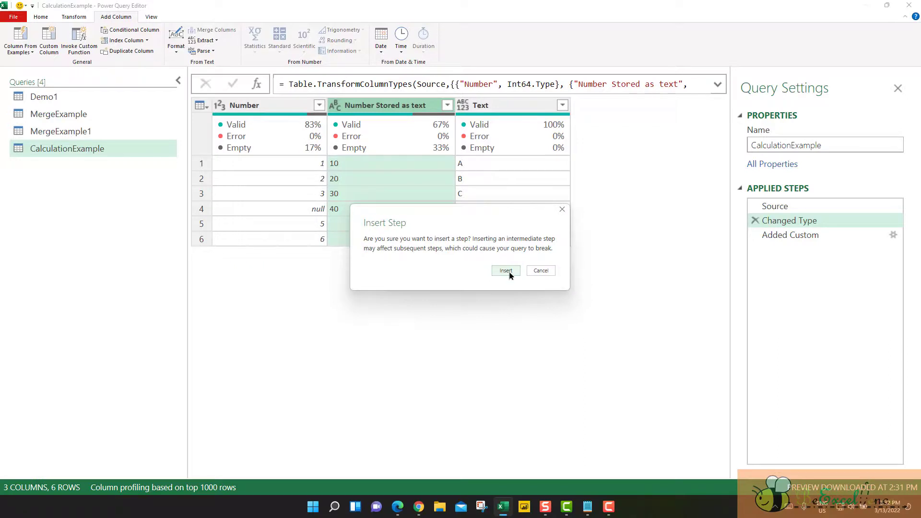
{"action": "left_click", "coordinate": [507, 271]}
{"action": "left_click", "coordinate": [445, 275]}
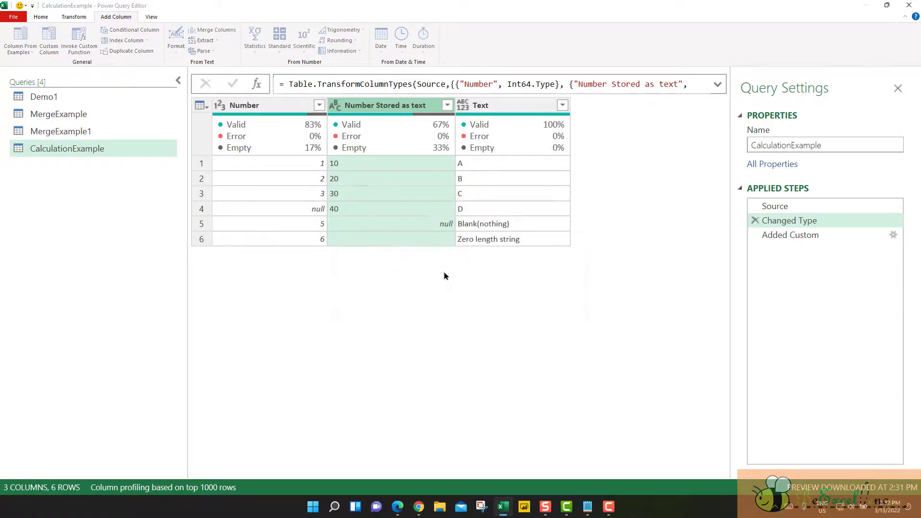
{"action": "left_click", "coordinate": [419, 165]}
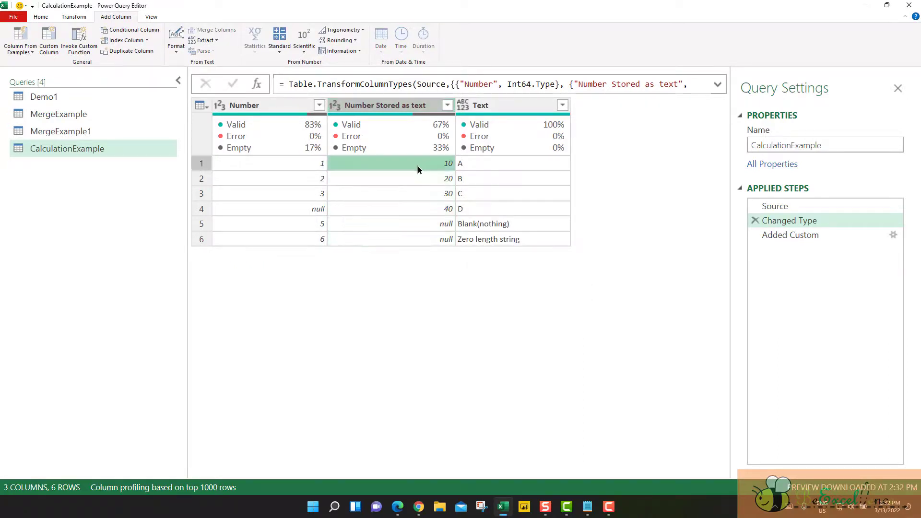
- Review the Added Custom step's Custom sums: 11, 22, 33, then null in row 4
{"action": "left_click", "coordinate": [806, 235]}
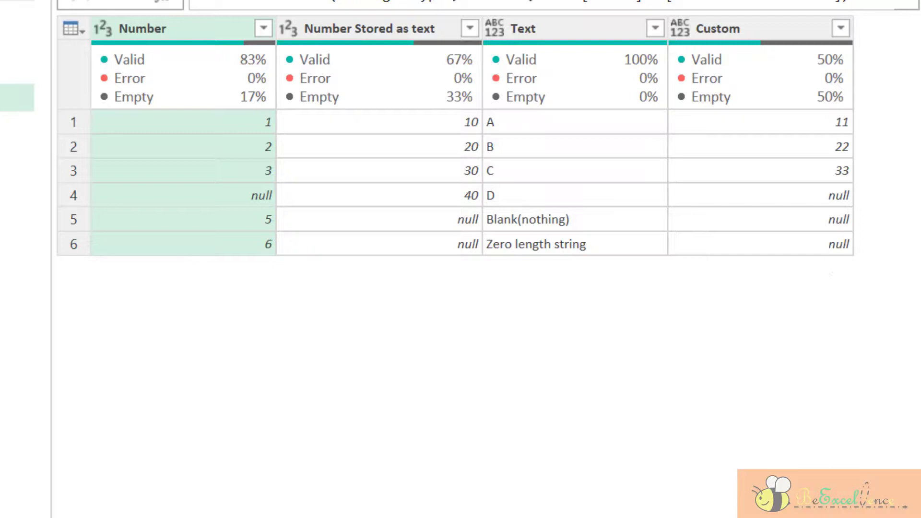
{"action": "left_click", "coordinate": [791, 125]}
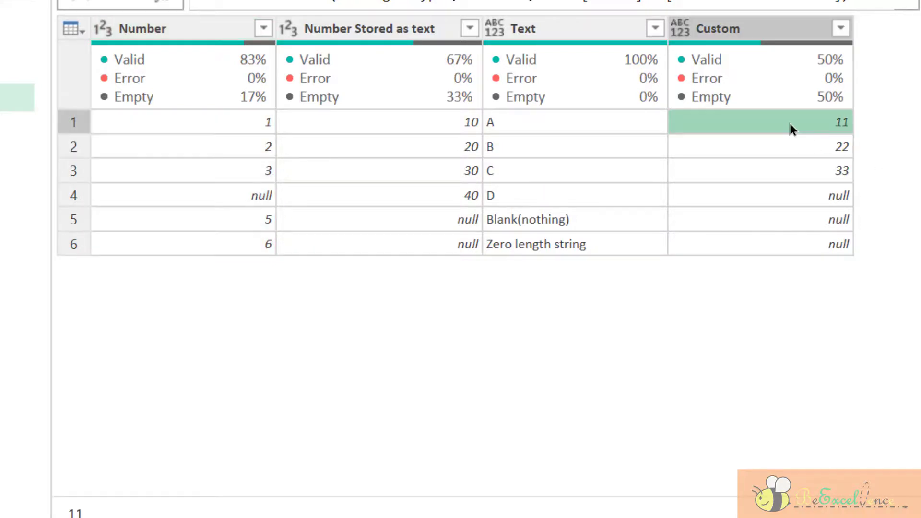
{"action": "left_click", "coordinate": [792, 144]}
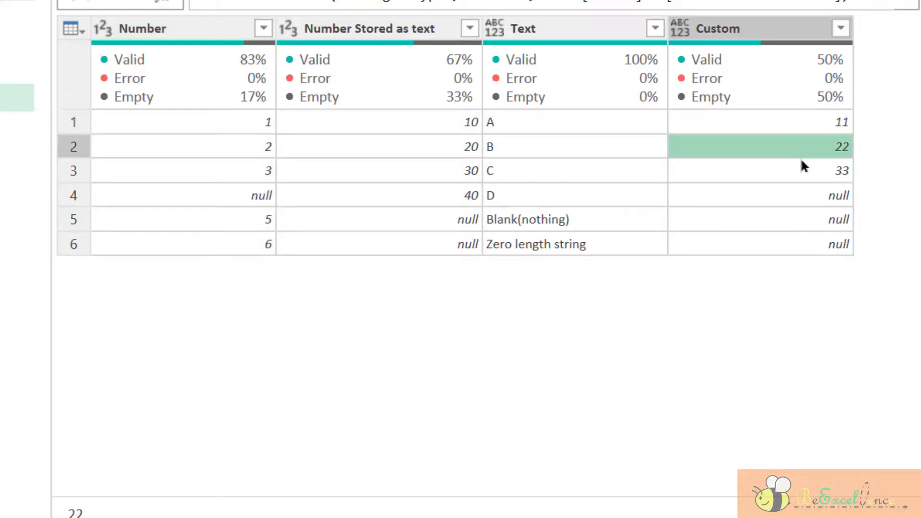
{"action": "left_click", "coordinate": [808, 170]}
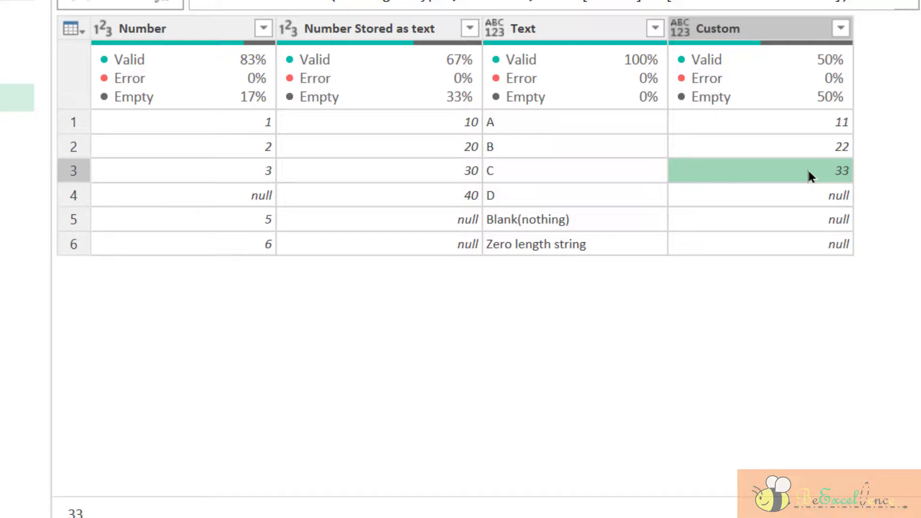
{"action": "left_click", "coordinate": [782, 196]}
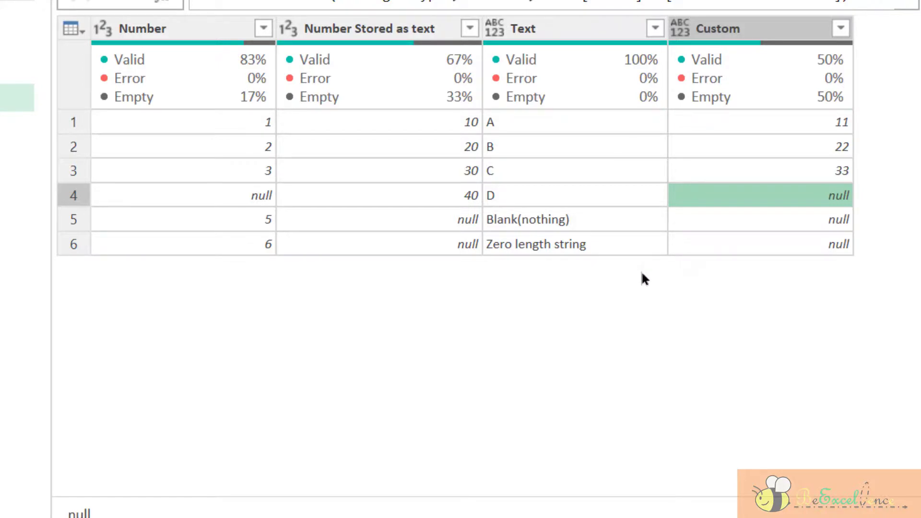
{"action": "left_click", "coordinate": [202, 36]}
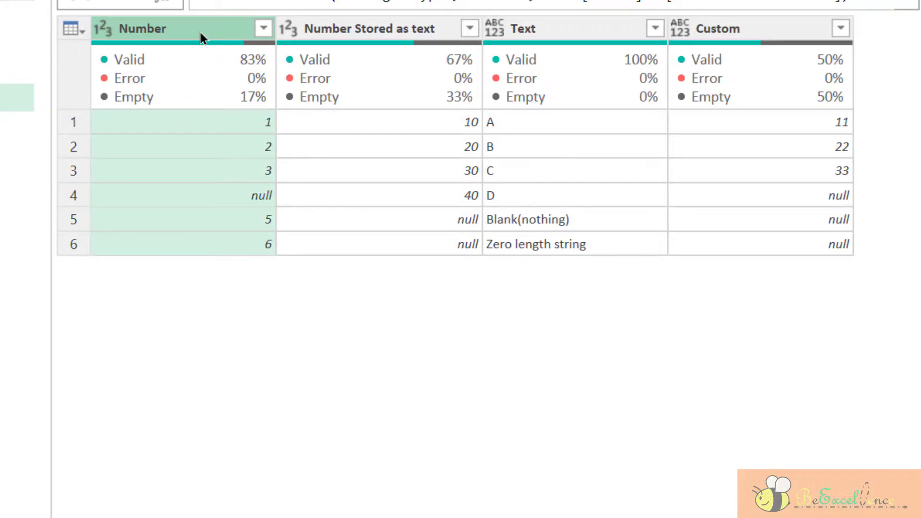
- Add an Addition column summing Number and Number Stored as text; row 4 shows null
{"action": "left_click", "coordinate": [375, 31], "text": "ctrl"}
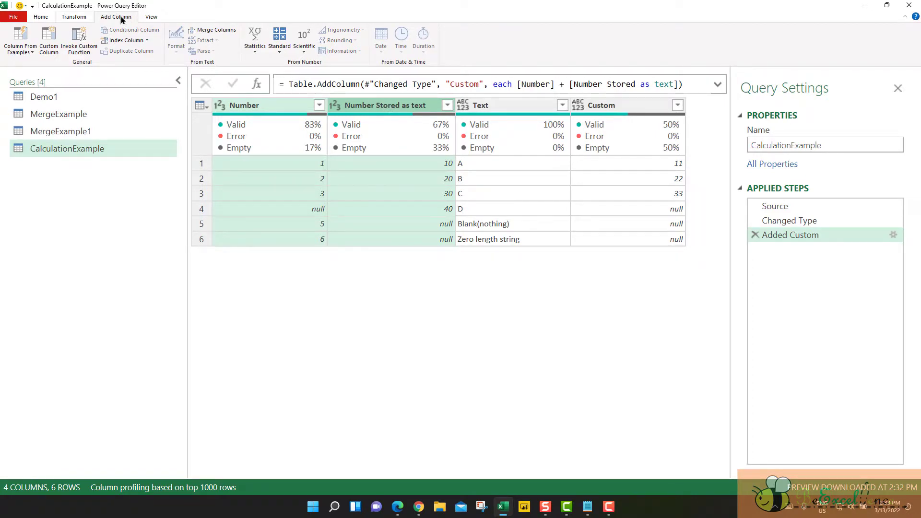
{"action": "left_click", "coordinate": [280, 43]}
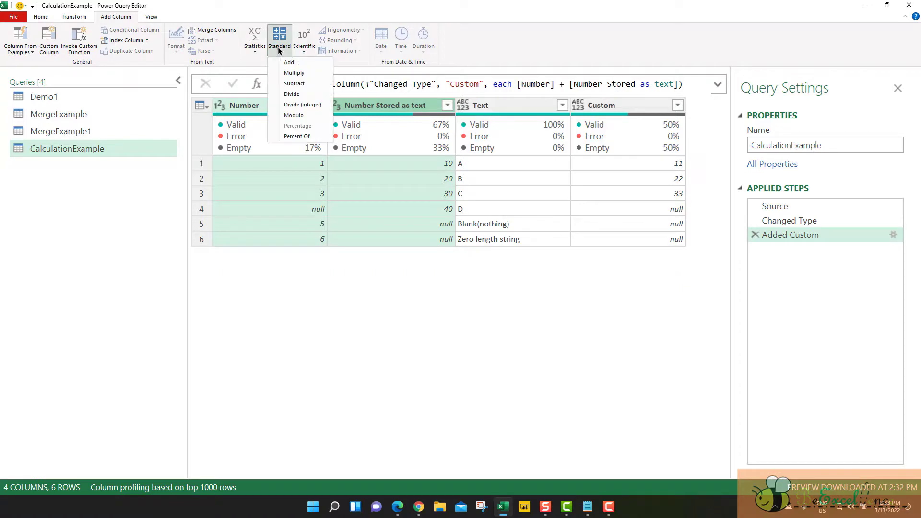
{"action": "left_click", "coordinate": [312, 64]}
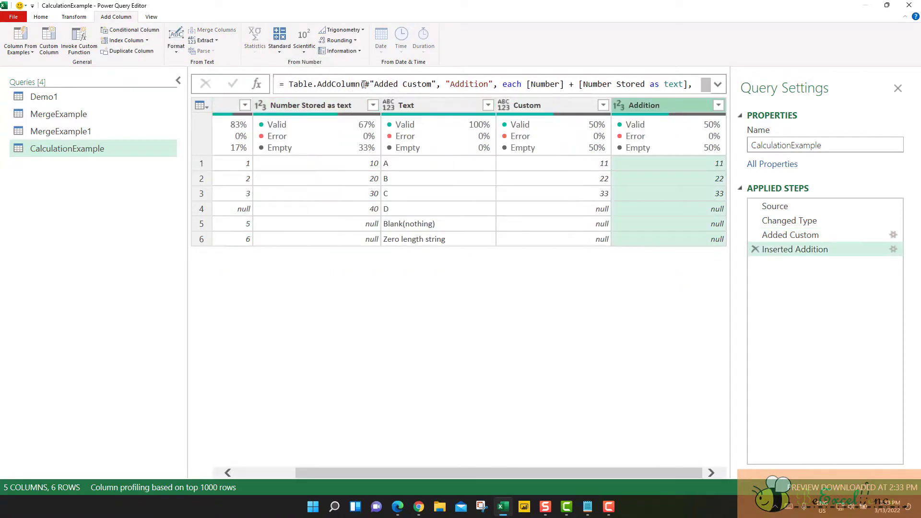
{"action": "left_click", "coordinate": [678, 214]}
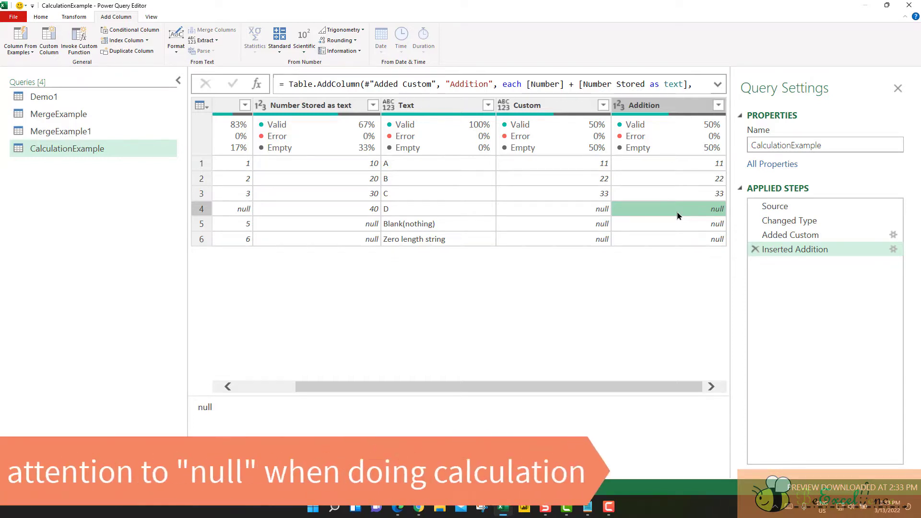
{"action": "left_click", "coordinate": [256, 386]}
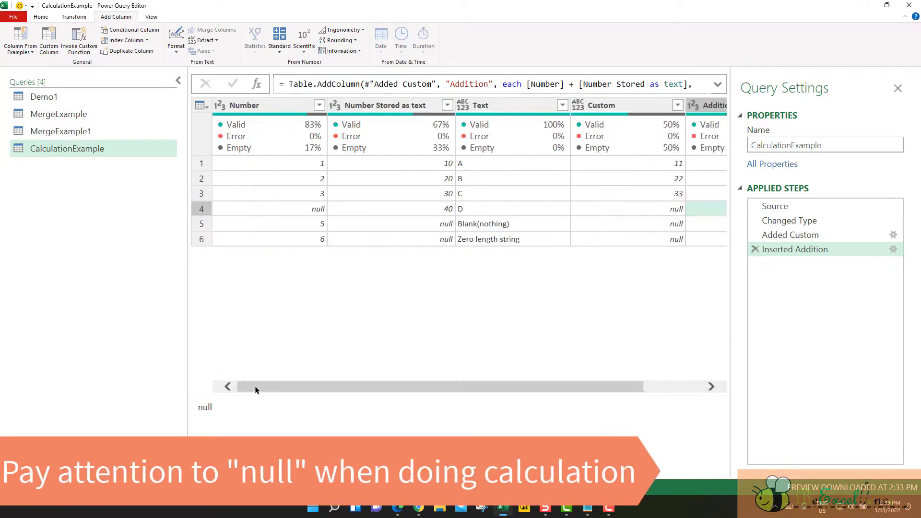
{"action": "left_click", "coordinate": [288, 105]}
- At the Changed Type step, replace null with 0 in Number and Number Stored as text
{"action": "left_click", "coordinate": [790, 236]}
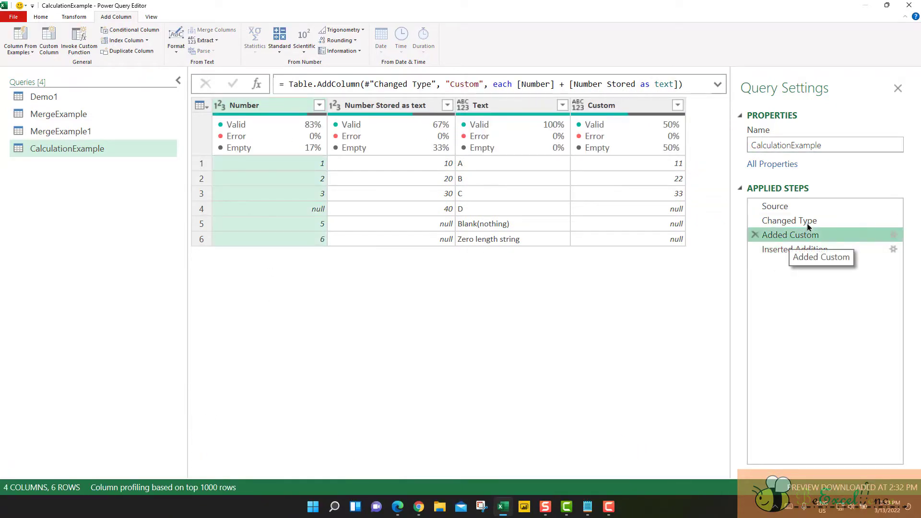
{"action": "left_click", "coordinate": [809, 225]}
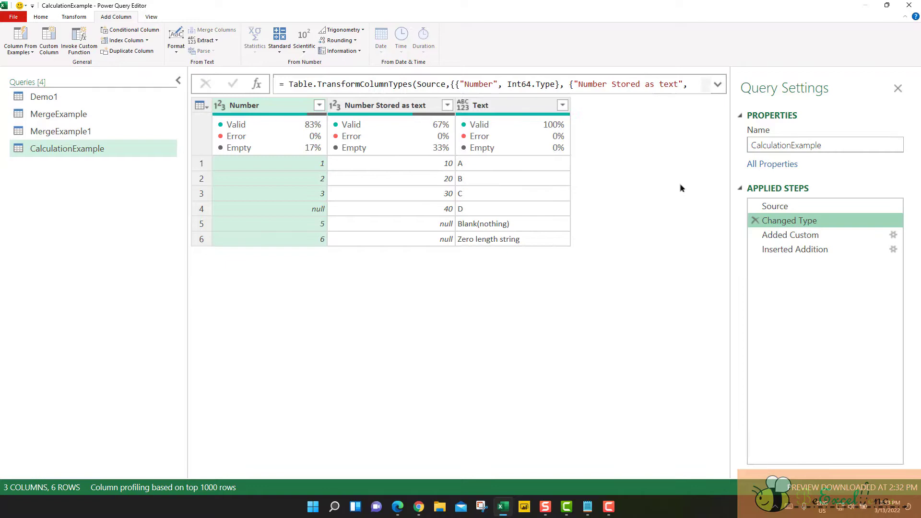
{"action": "left_click", "coordinate": [411, 105], "text": "ctrl"}
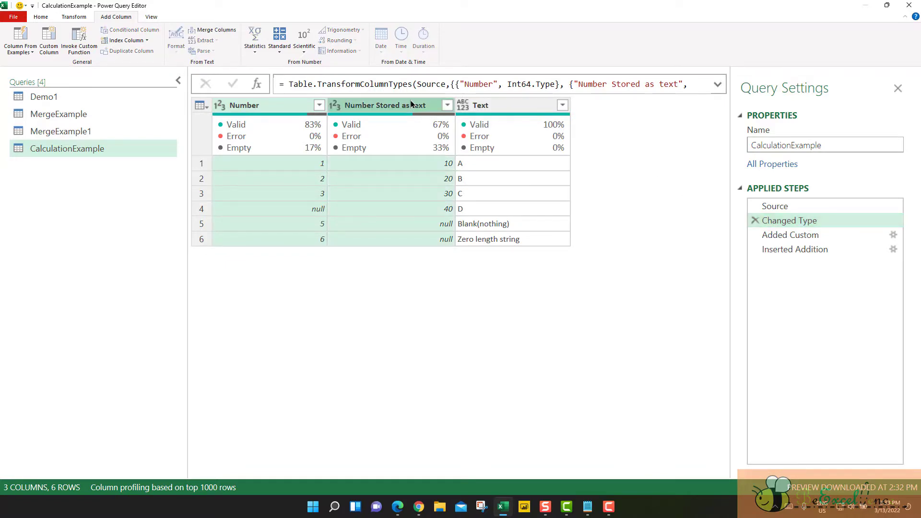
{"action": "left_click", "coordinate": [41, 17]}
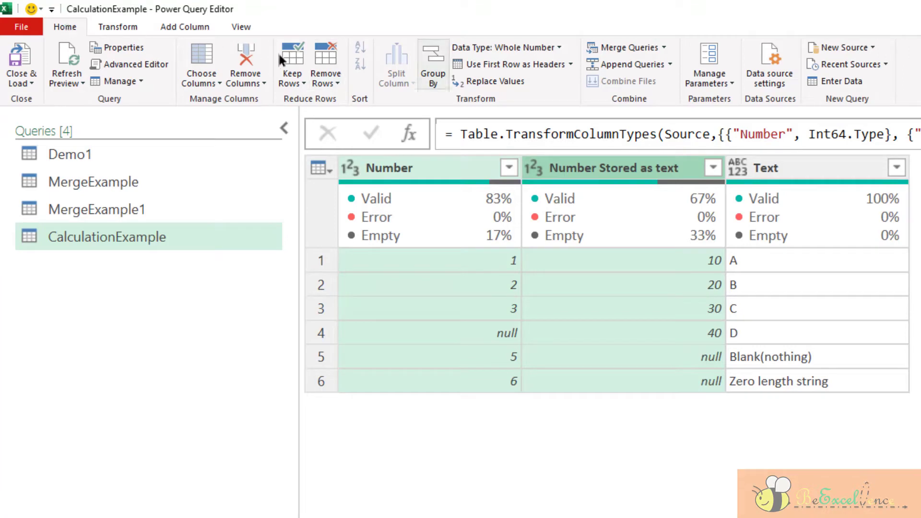
{"action": "left_click", "coordinate": [491, 82]}
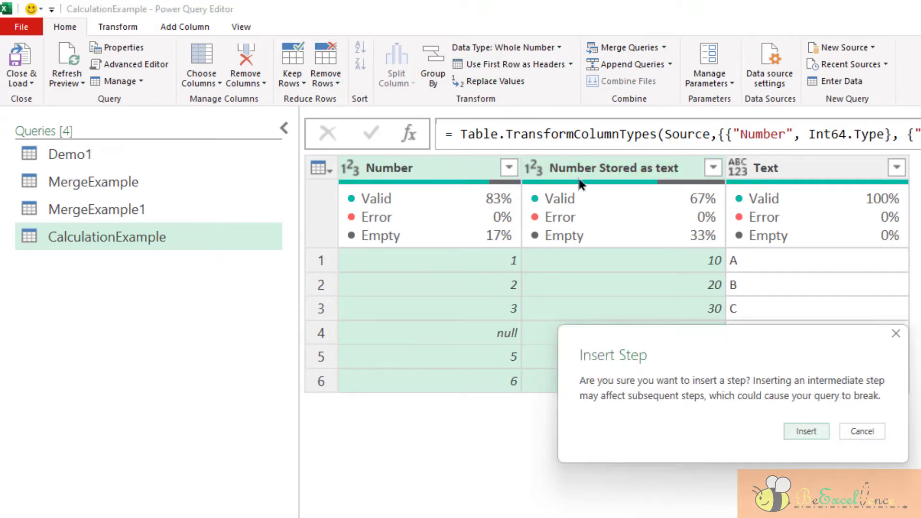
{"action": "left_click", "coordinate": [810, 433]}
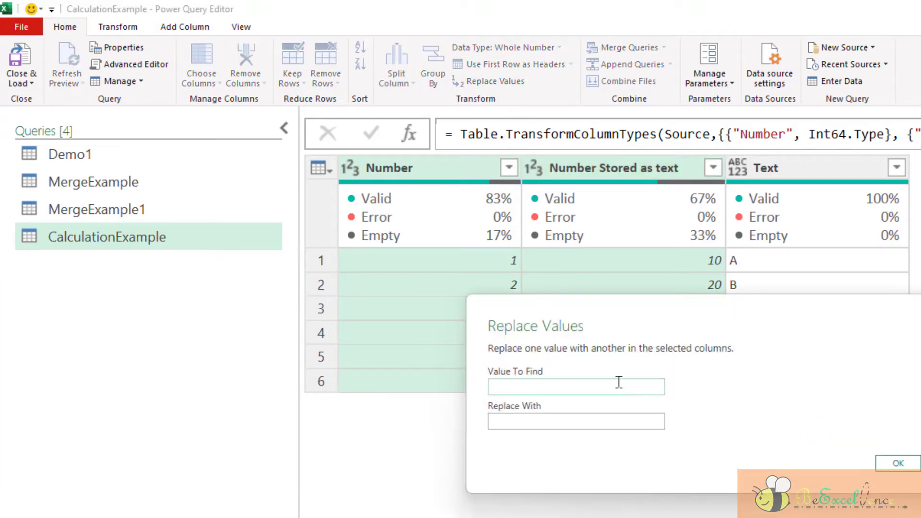
{"action": "type", "text": "null"}
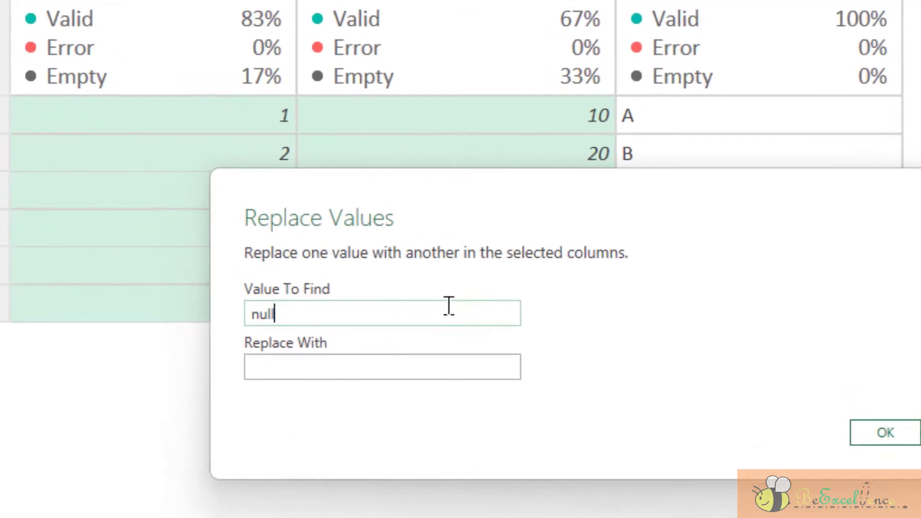
{"action": "key", "text": "Tab"}
{"action": "type", "text": "0"}
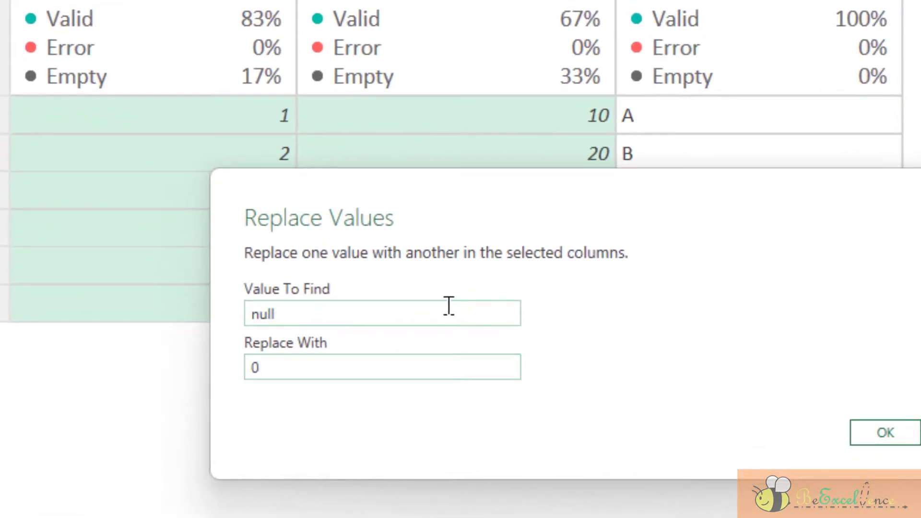
{"action": "left_click", "coordinate": [885, 433]}
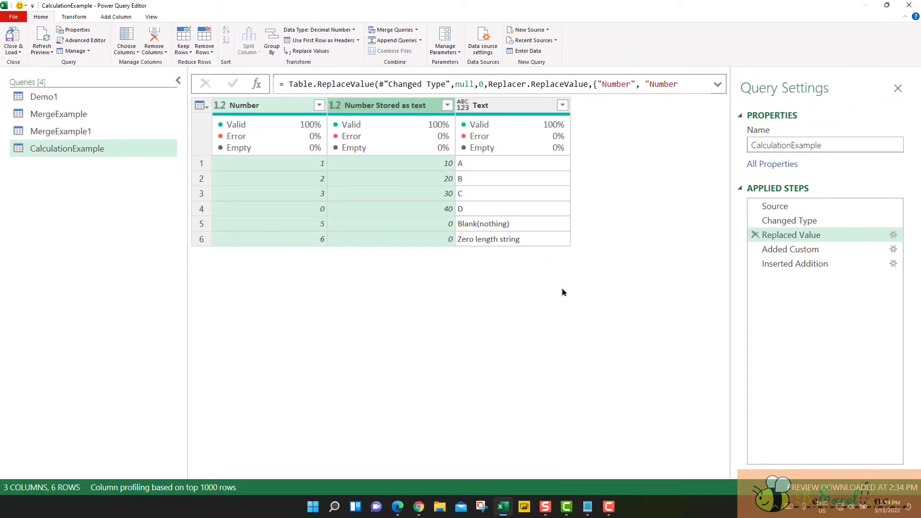
- Check the Added Custom step's Custom sums in rows 4–6: 40, 5 and 6
{"action": "left_click", "coordinate": [827, 251]}
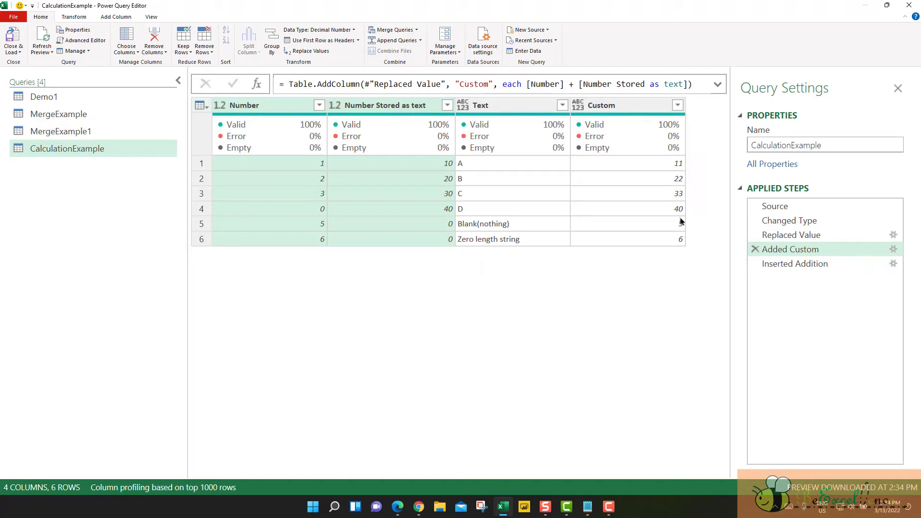
{"action": "left_click", "coordinate": [646, 209]}
{"action": "left_click", "coordinate": [650, 225]}
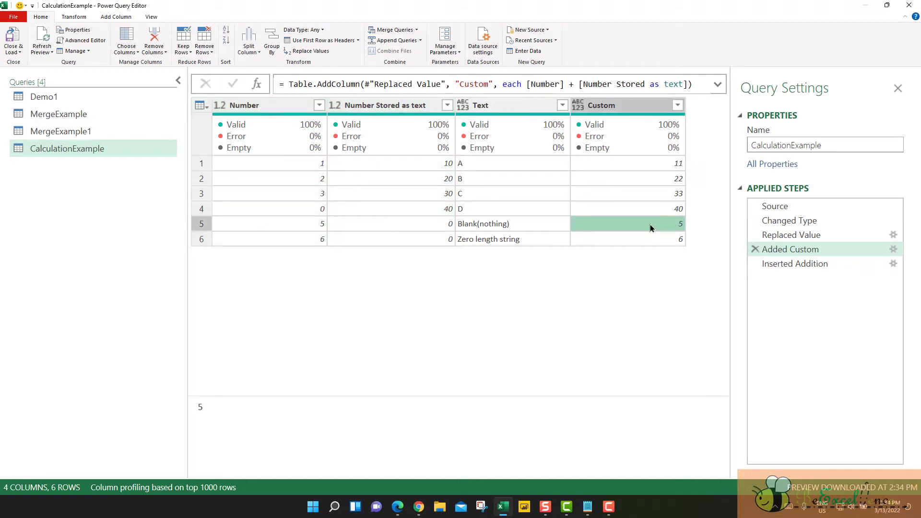
{"action": "left_click", "coordinate": [654, 240]}
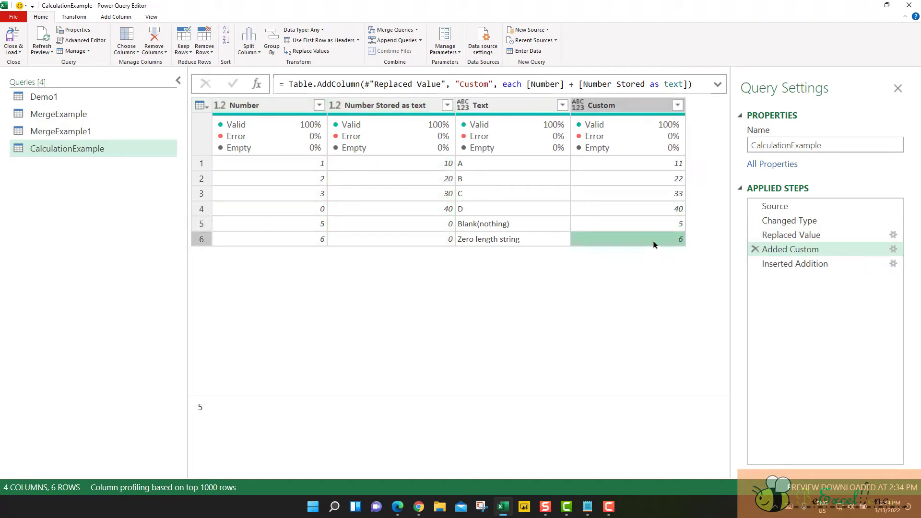
- Check the Inserted Addition step's Addition sums in rows 4–6: 40, 5 and 6
{"action": "left_click", "coordinate": [801, 265]}
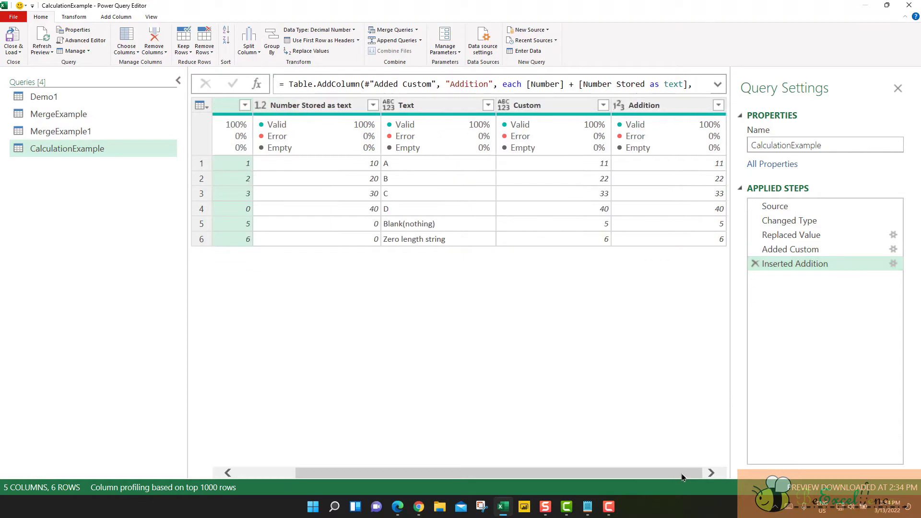
{"action": "left_click", "coordinate": [685, 208]}
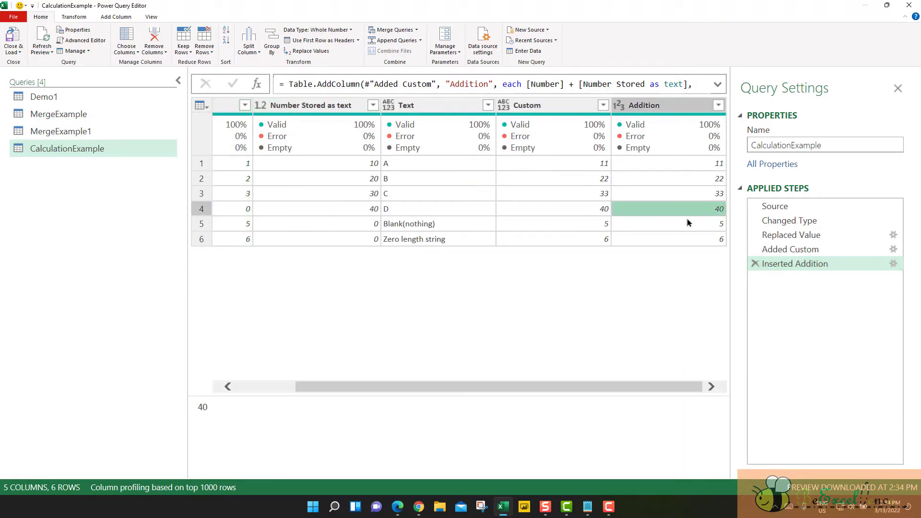
{"action": "left_click", "coordinate": [688, 224]}
{"action": "left_click", "coordinate": [691, 239]}
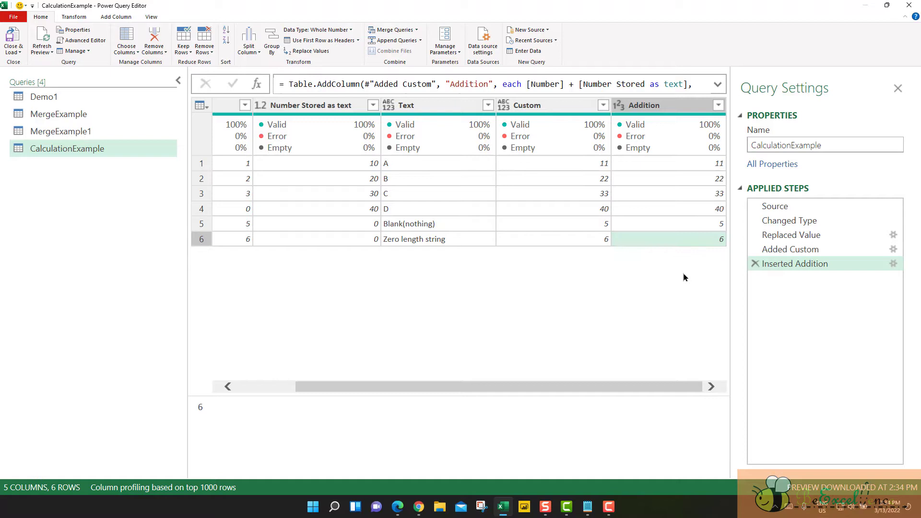